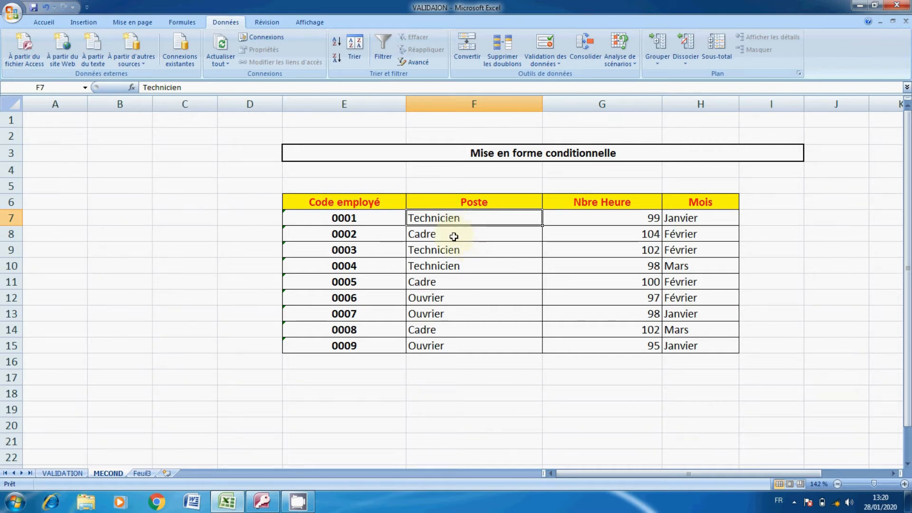
# - Start a custom cell-highlighting rule for the Poste entries in F7:F15, keeping the rule dialog clear of the table
pyautogui.click(455, 232)
pyautogui.click(449, 298)
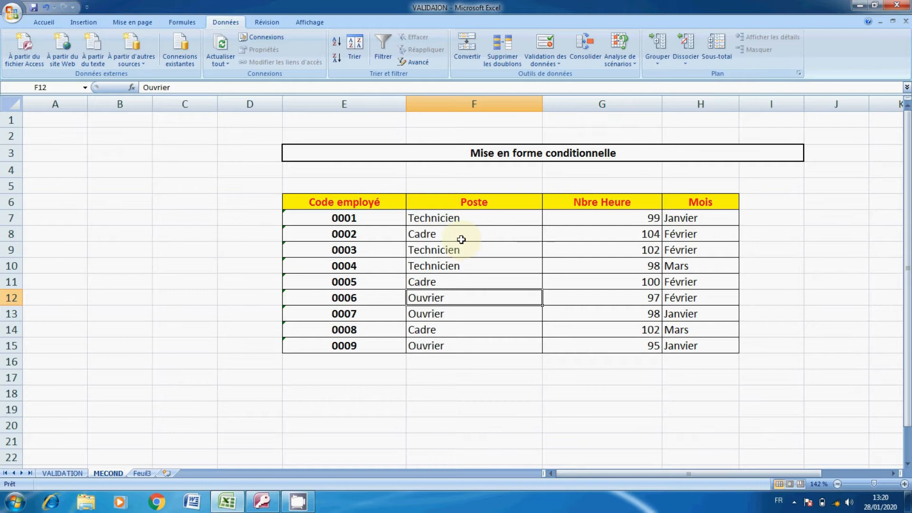
pyautogui.moveTo(444, 220); pyautogui.dragTo(452, 339)
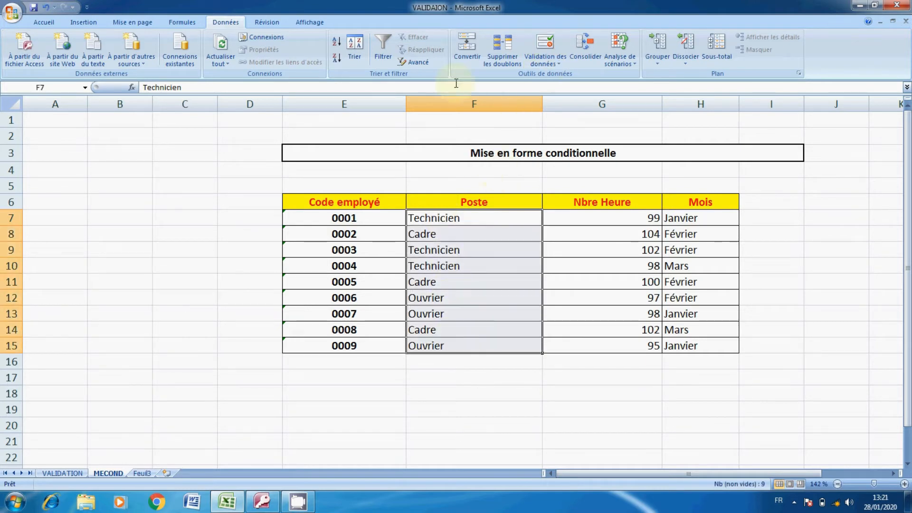
pyautogui.click(50, 26)
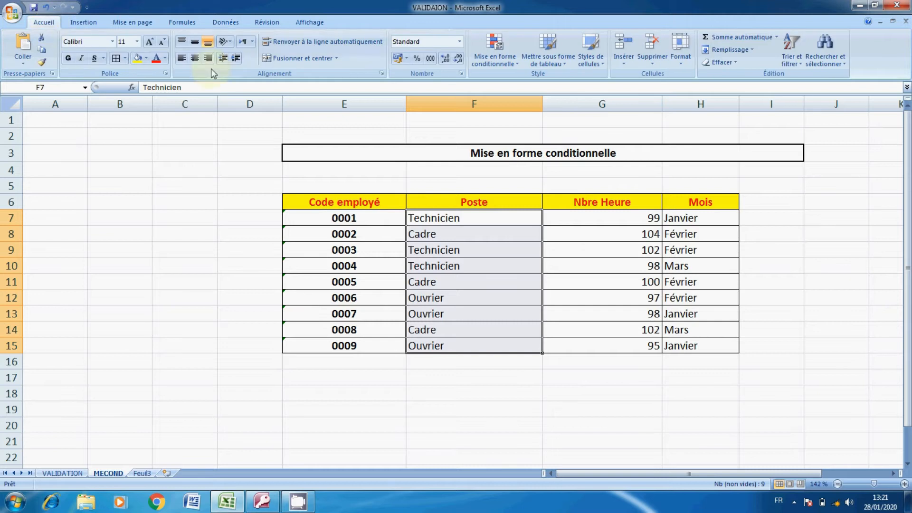
pyautogui.click(509, 54)
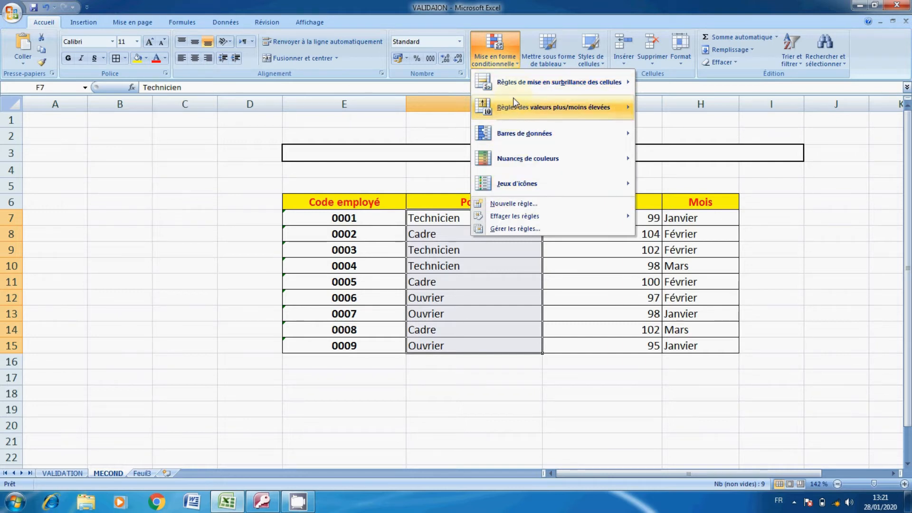
pyautogui.moveTo(513, 93)
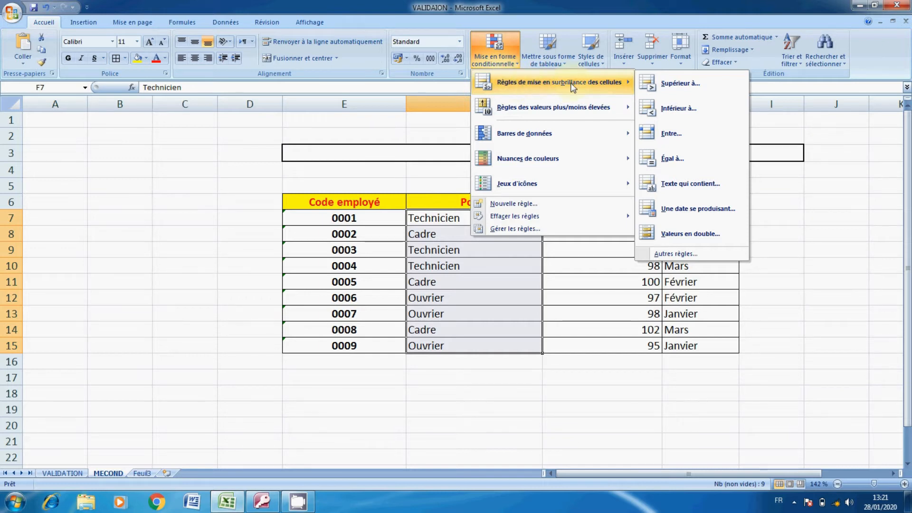
pyautogui.click(709, 254)
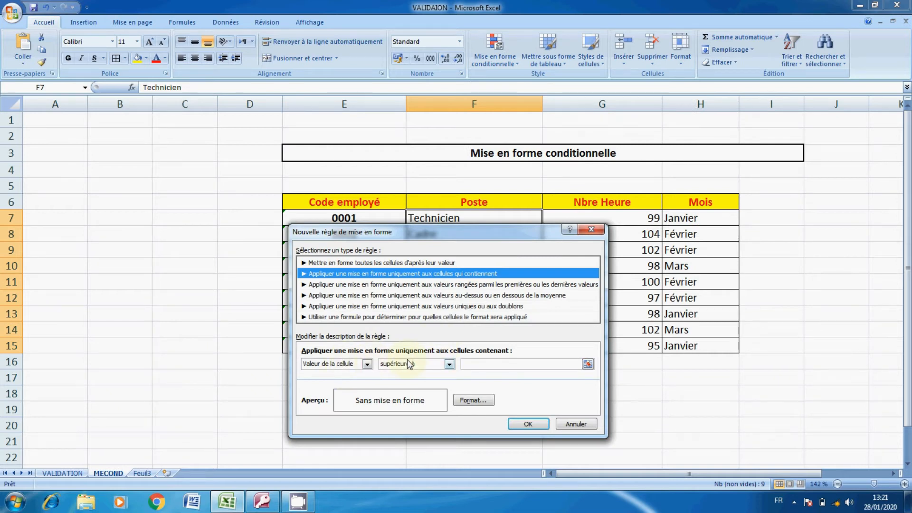
pyautogui.moveTo(398, 234); pyautogui.dragTo(243, 271)
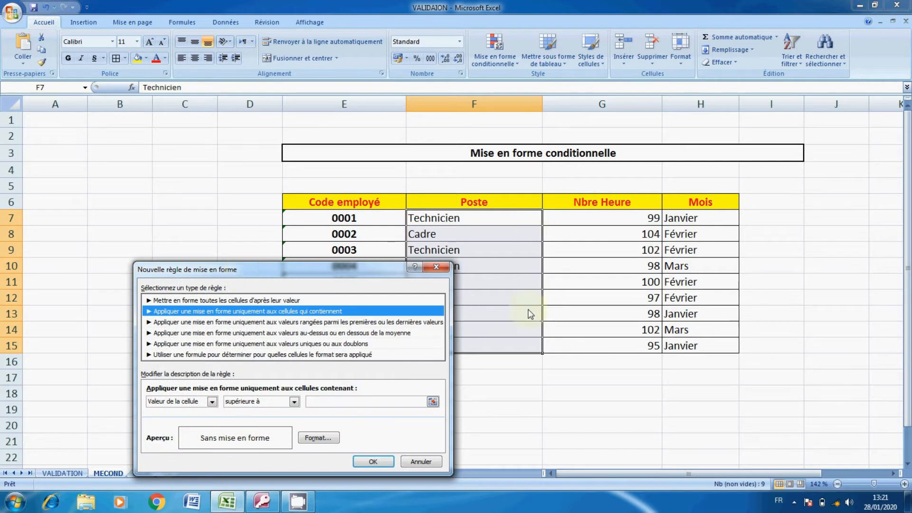
# - Set the rule's condition to cell value "égale à" Technicien
pyautogui.click(294, 402)
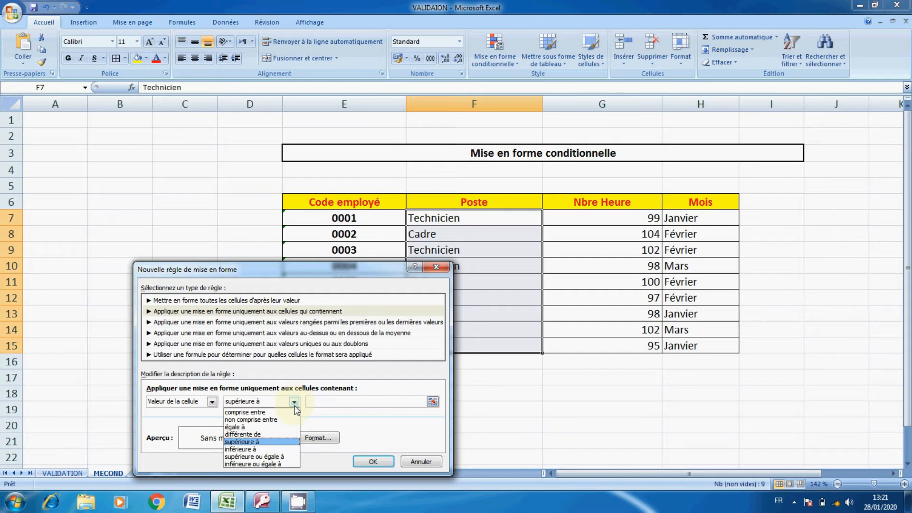
pyautogui.click(274, 427)
pyautogui.click(334, 401)
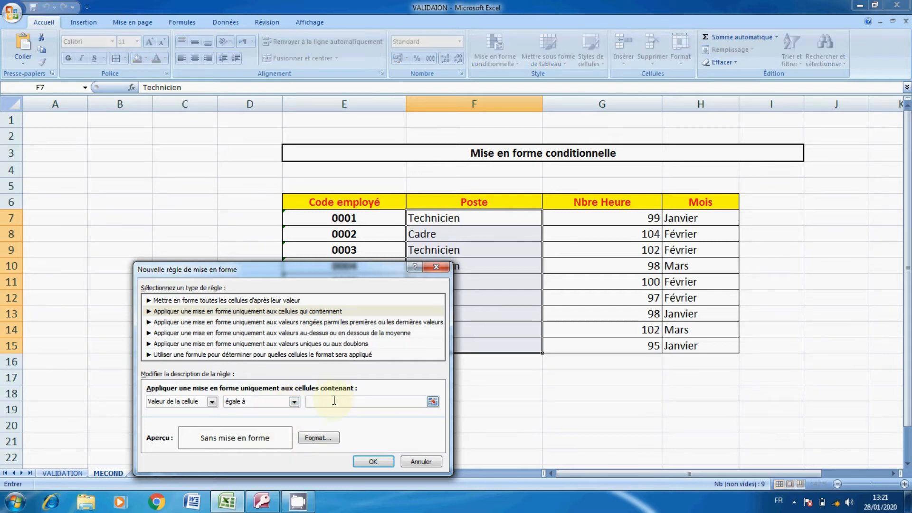
pyautogui.write('T')
pyautogui.press('capslock')
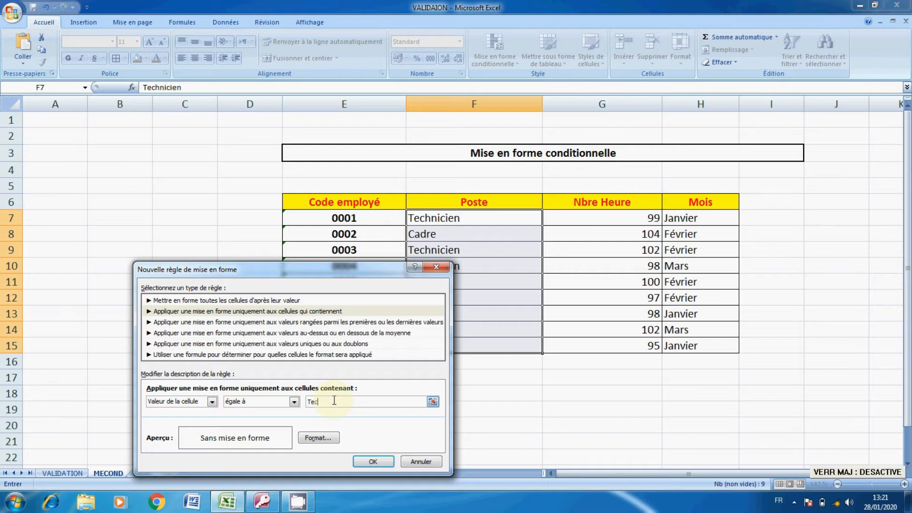
pyautogui.write('echnicien')
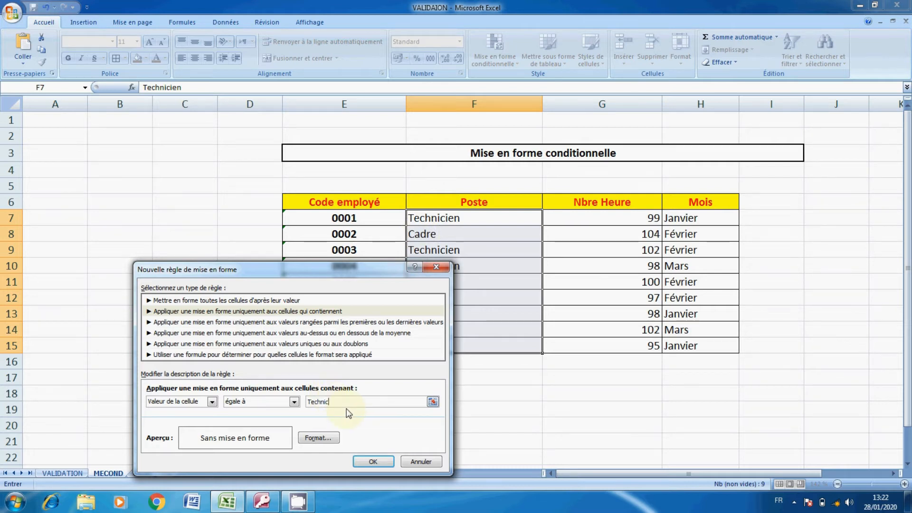
# - Give the Technicien rule's format a standard red background fill
pyautogui.click(320, 439)
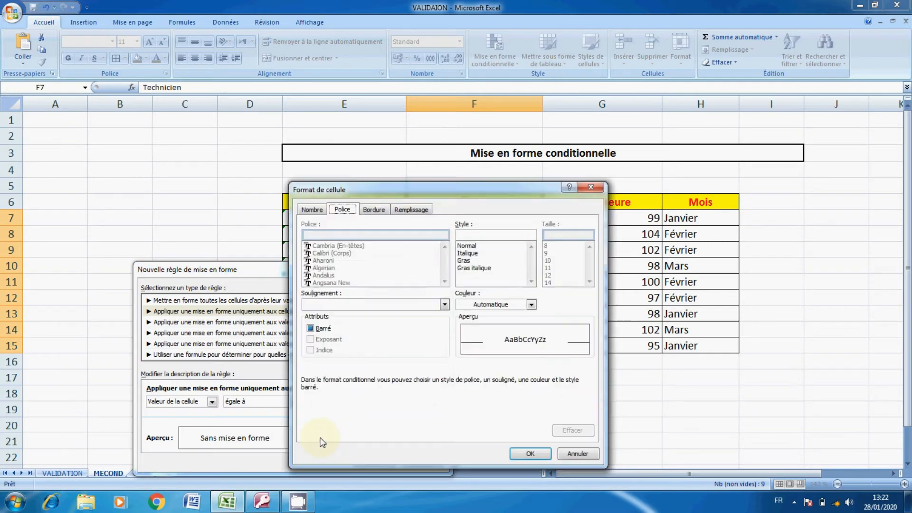
pyautogui.click(578, 457)
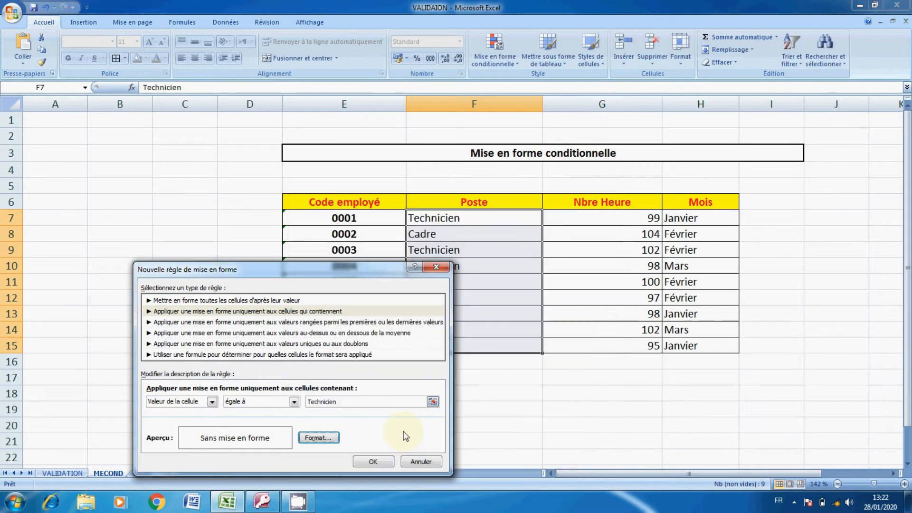
pyautogui.click(332, 439)
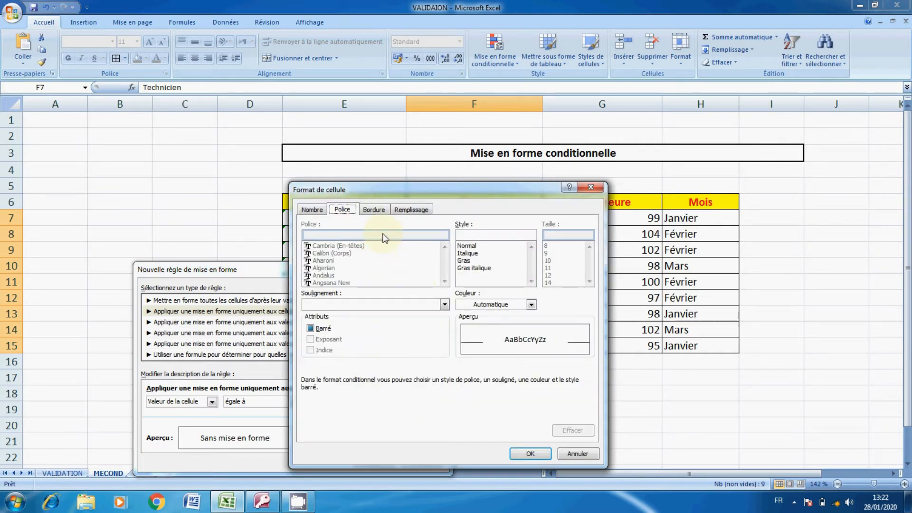
pyautogui.click(411, 209)
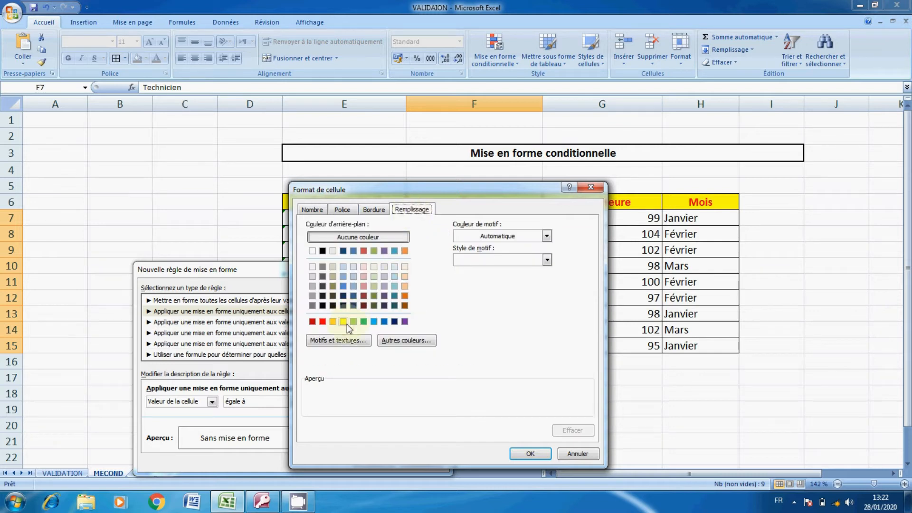
pyautogui.click(323, 321)
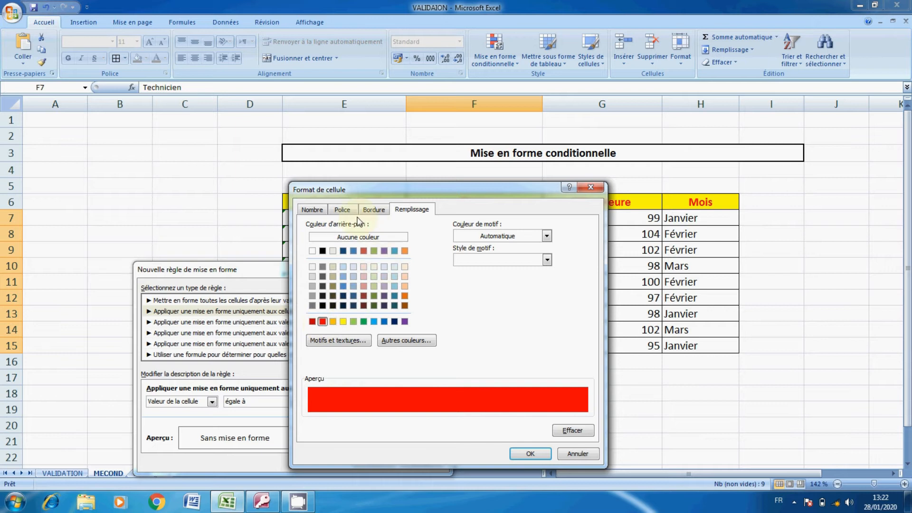
# - Set the Technicien rule's font to white and bold (Gras), and apply the rule to the Poste cells
pyautogui.click(342, 210)
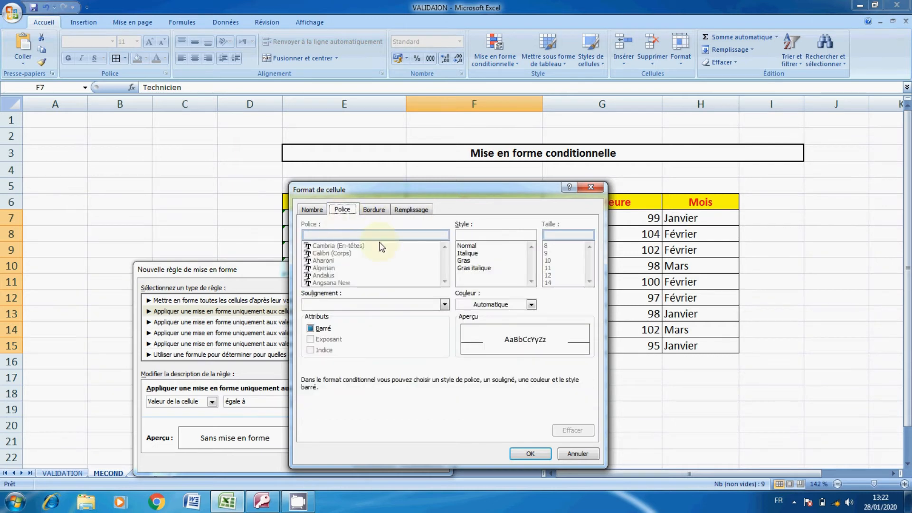
pyautogui.click(494, 303)
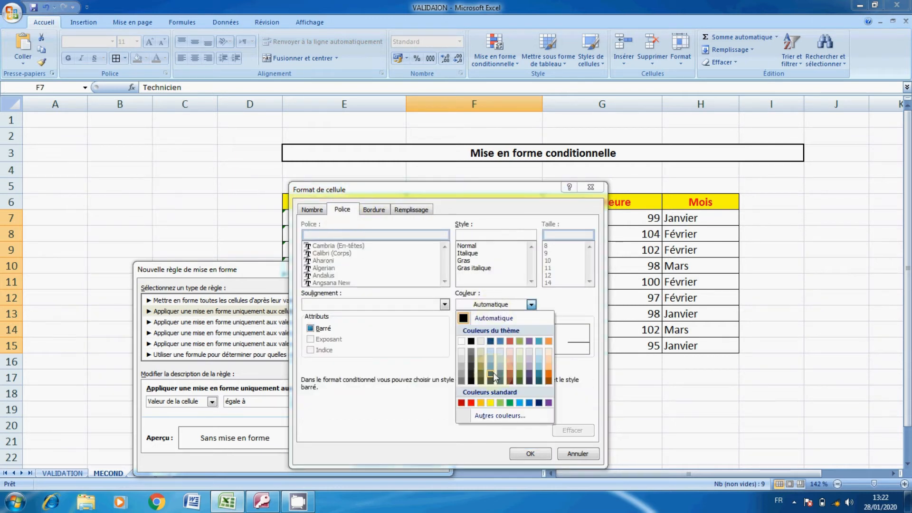
pyautogui.click(466, 342)
pyautogui.click(470, 262)
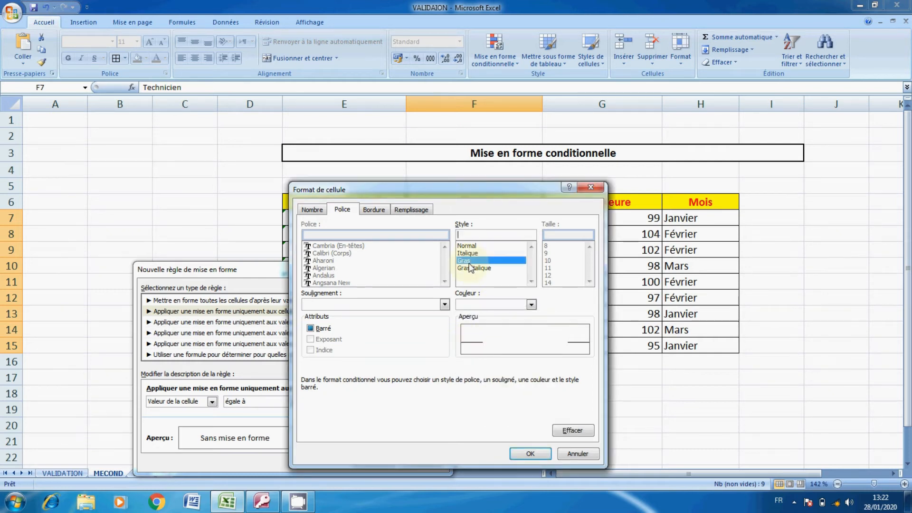
pyautogui.click(369, 211)
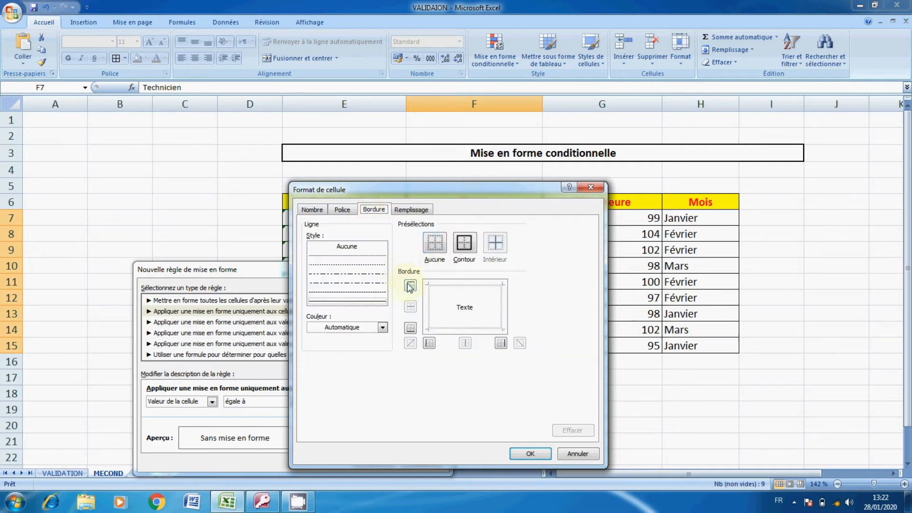
pyautogui.click(538, 454)
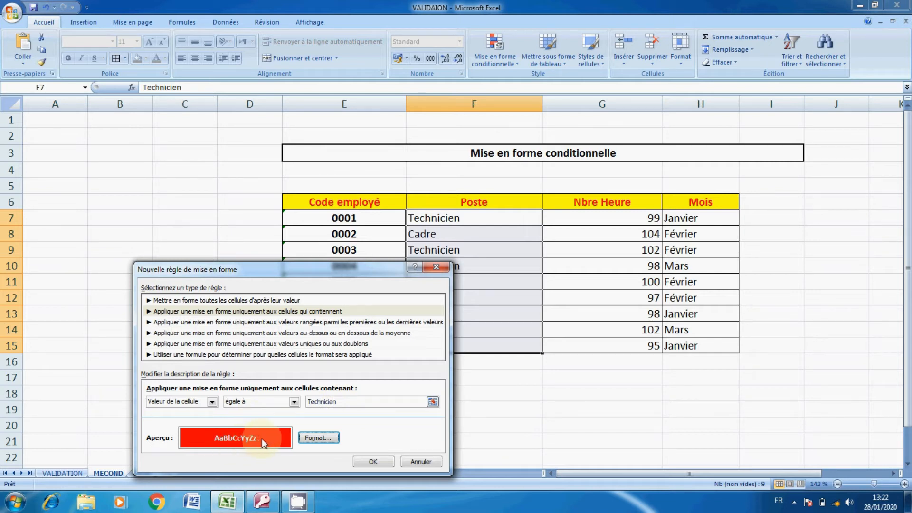
pyautogui.click(371, 462)
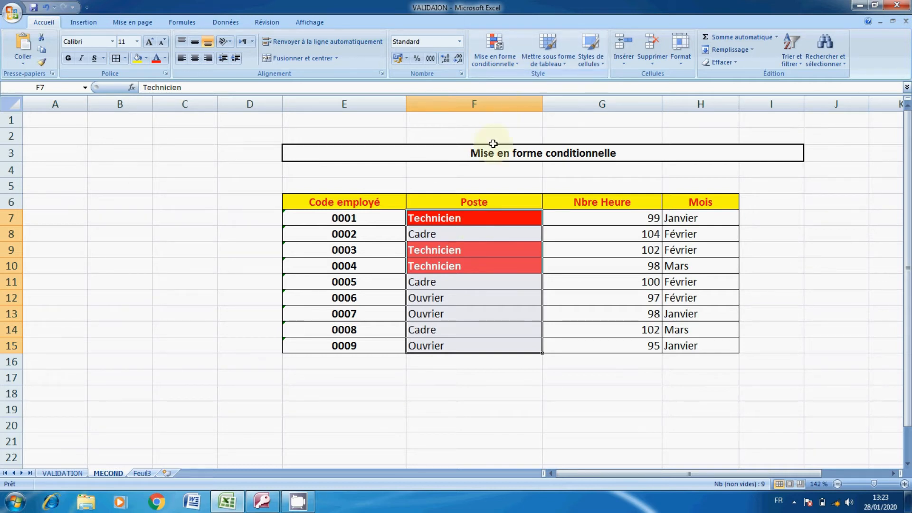
# - Create a second custom highlighting rule for F7:F15 with the condition cell value "égale à" cadre
pyautogui.click(507, 51)
pyautogui.moveTo(507, 76)
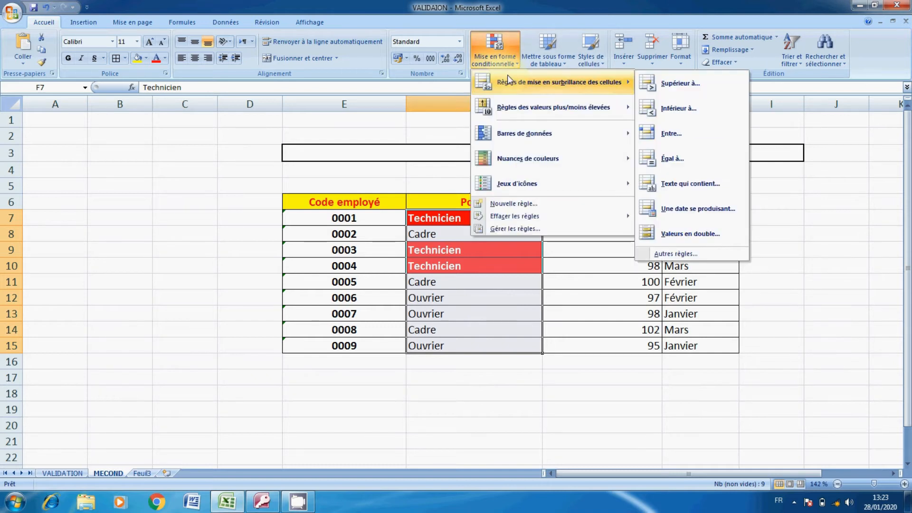
pyautogui.click(688, 252)
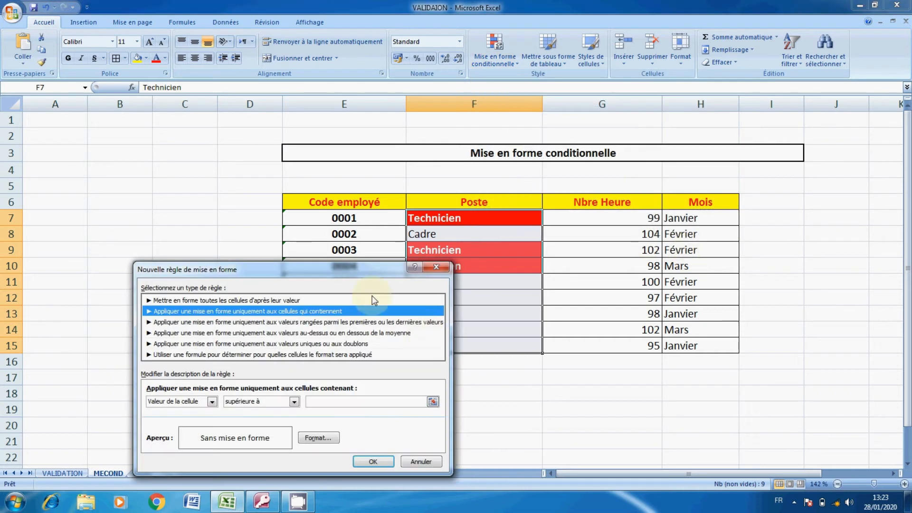
pyautogui.click(294, 401)
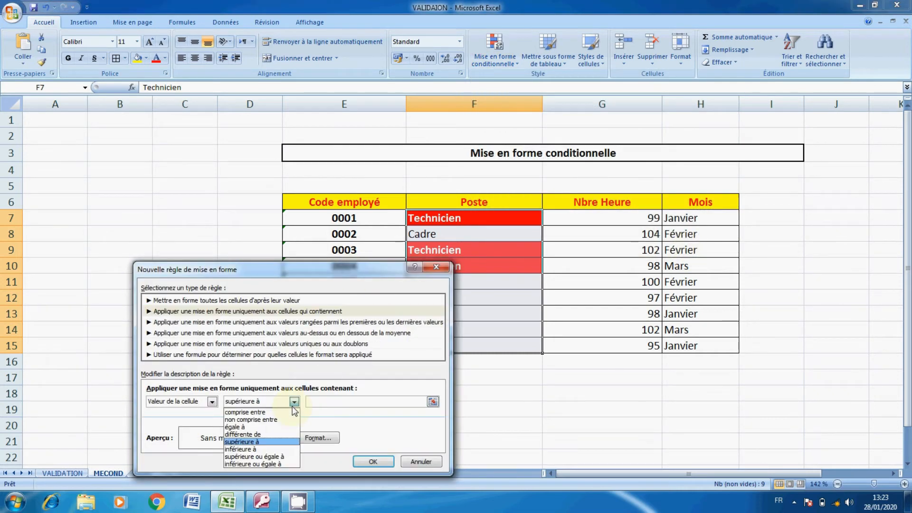
pyautogui.click(264, 428)
pyautogui.click(350, 400)
pyautogui.write('cadre')
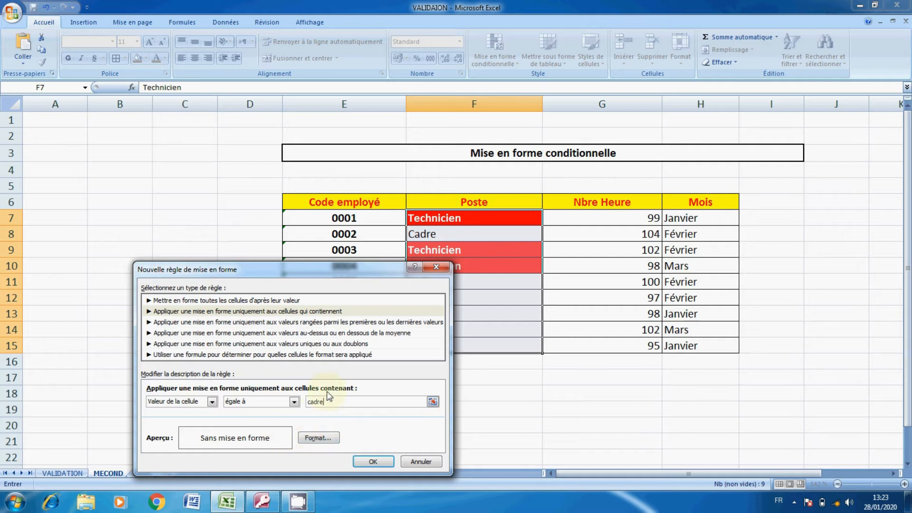
# - Format the cadre rule with a standard light blue fill and white font, and apply it
pyautogui.click(329, 436)
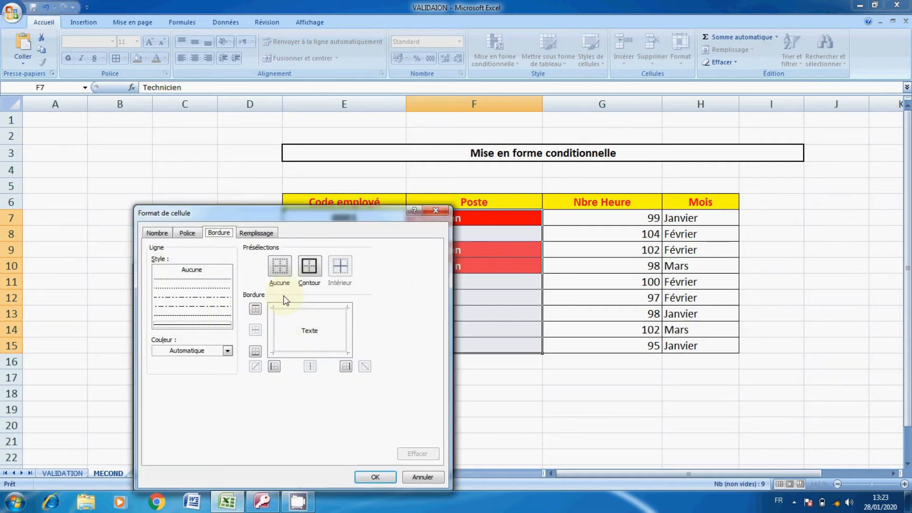
pyautogui.click(258, 234)
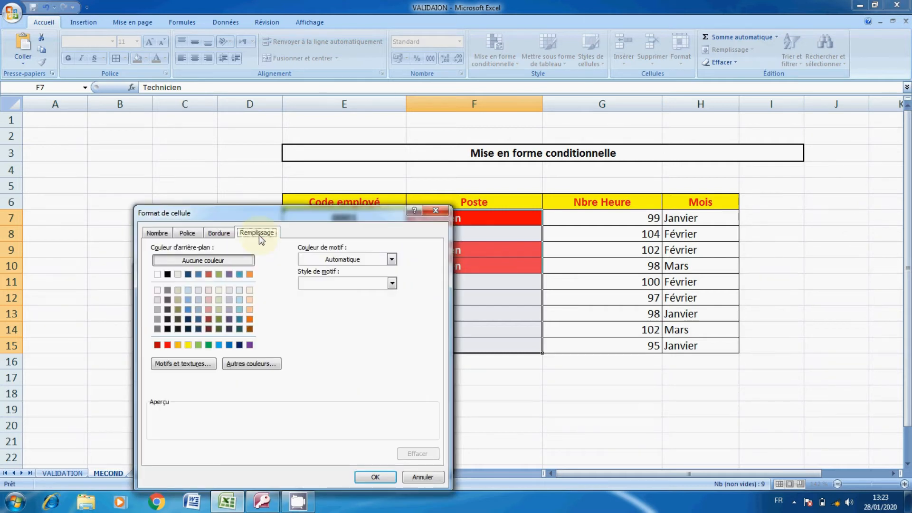
pyautogui.click(219, 345)
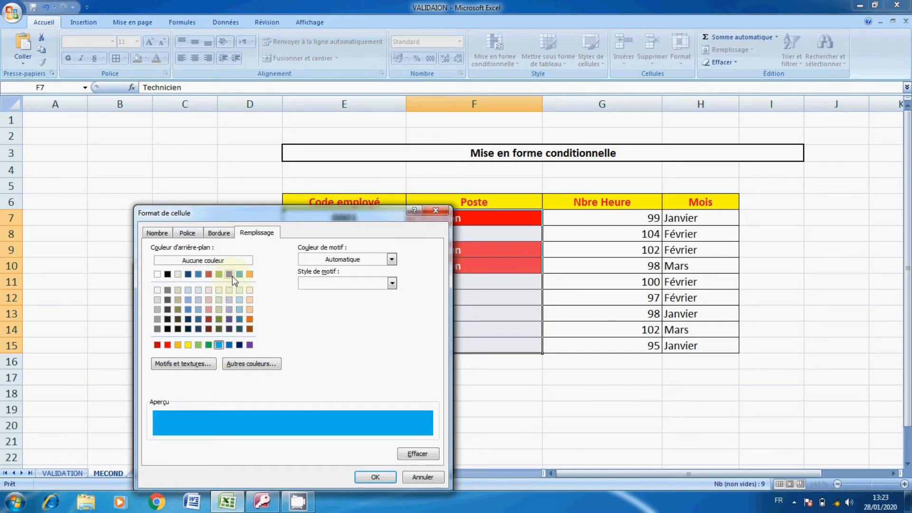
pyautogui.click(187, 234)
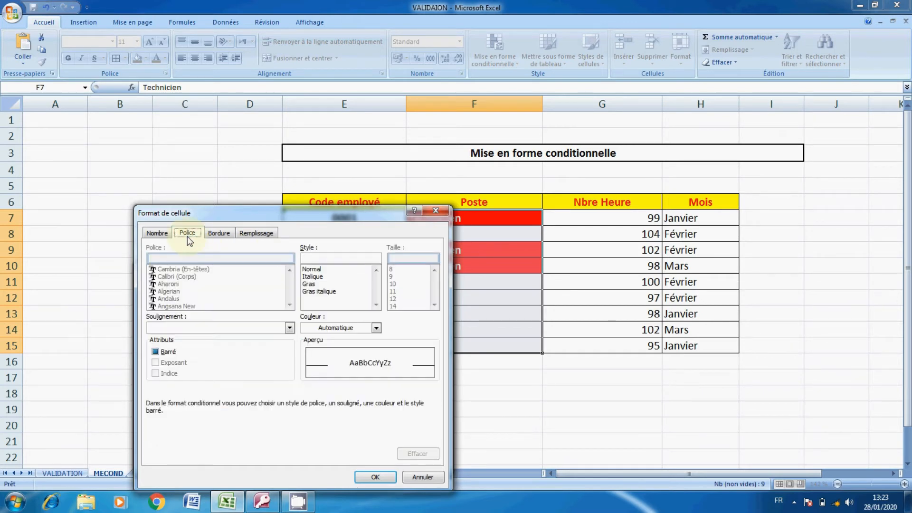
pyautogui.click(345, 330)
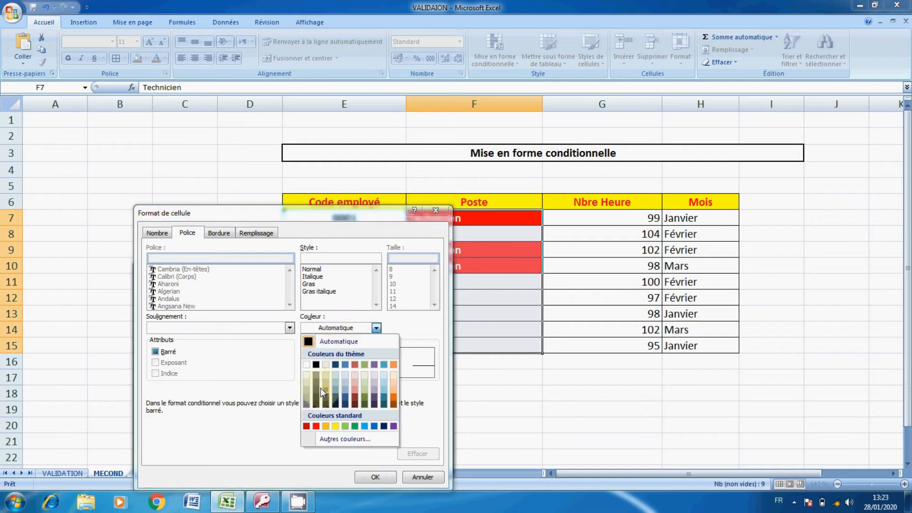
pyautogui.click(307, 364)
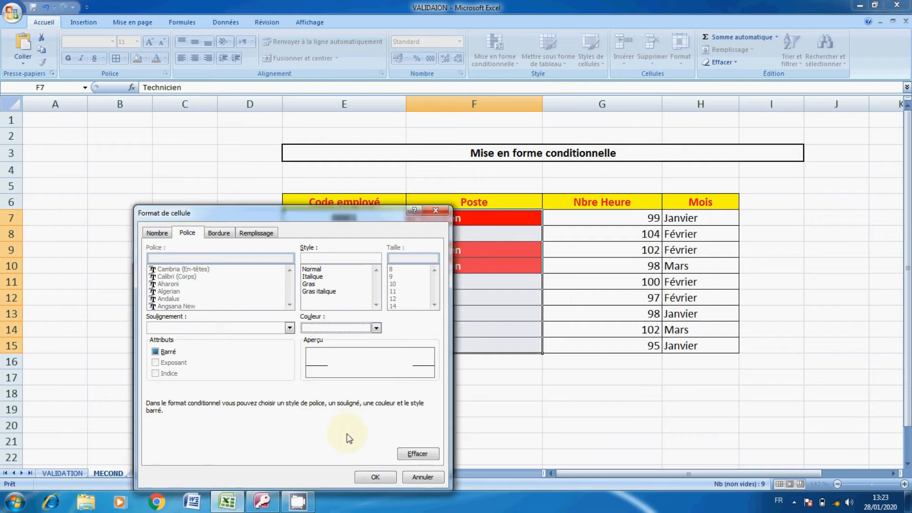
pyautogui.click(375, 478)
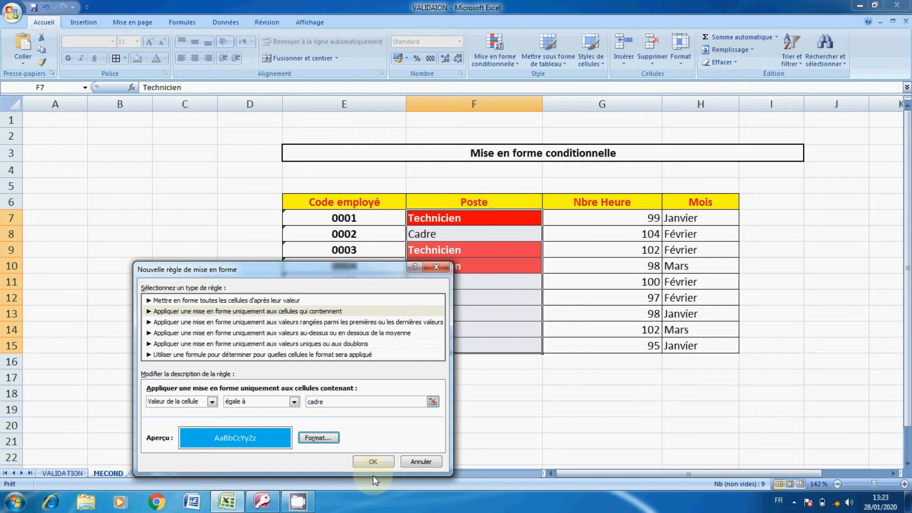
pyautogui.click(368, 460)
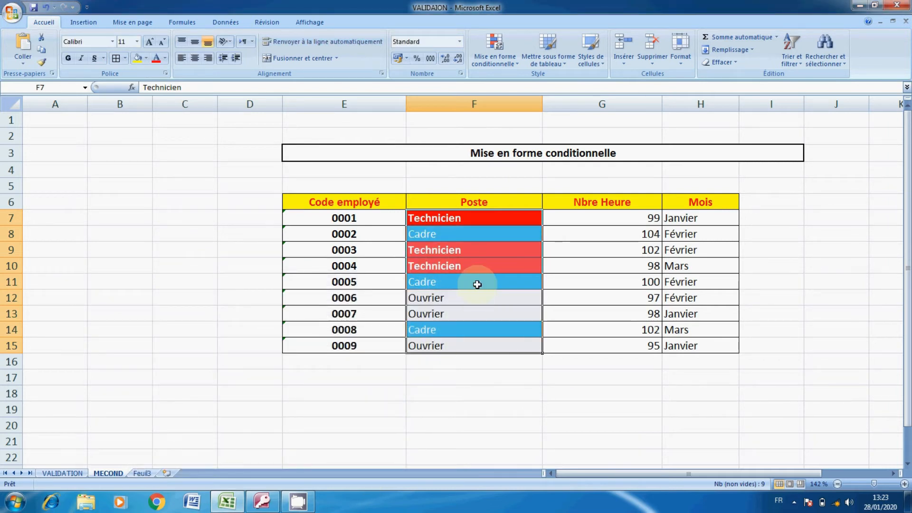
# - Create a third custom highlighting rule for F7:F15 with the condition cell value "égale à" ouvrier
pyautogui.click(498, 57)
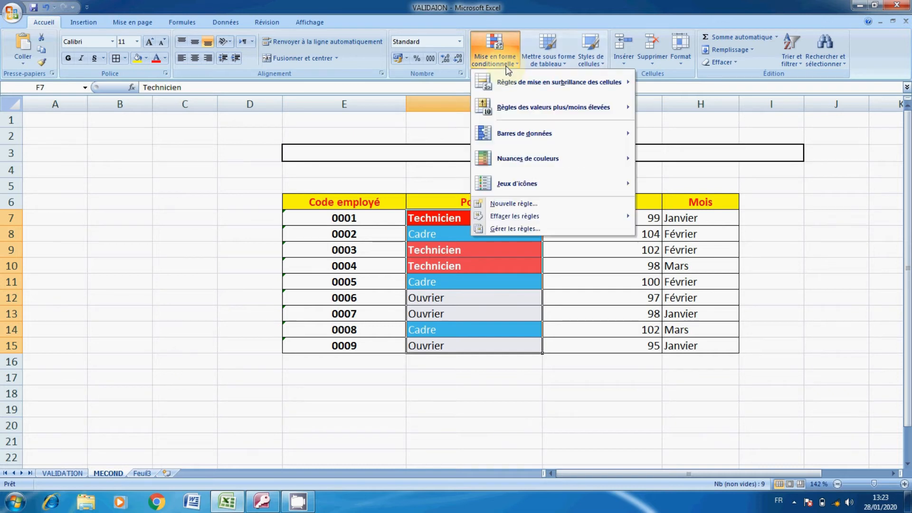
pyautogui.moveTo(510, 81)
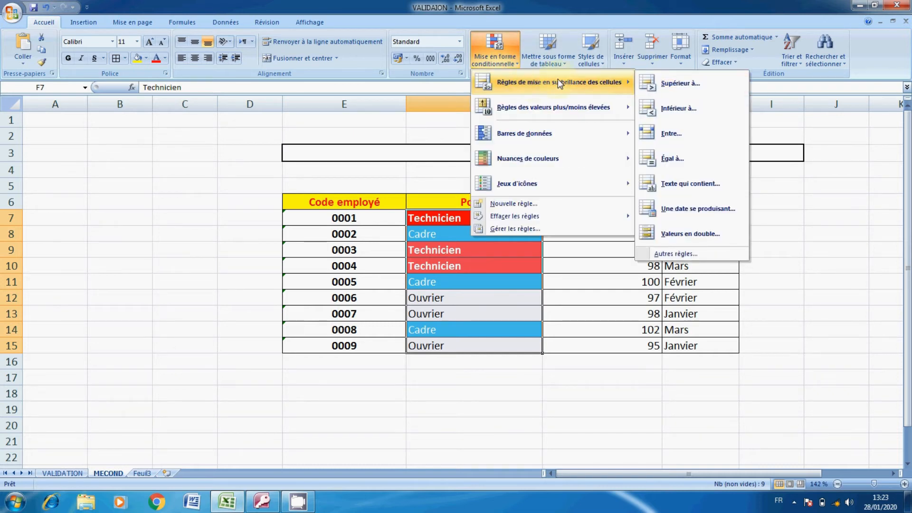
pyautogui.click(692, 253)
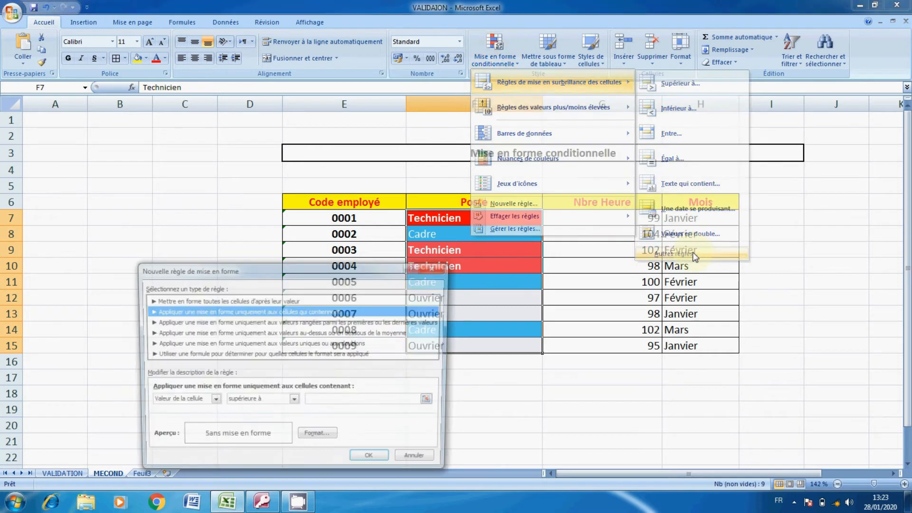
pyautogui.click(295, 402)
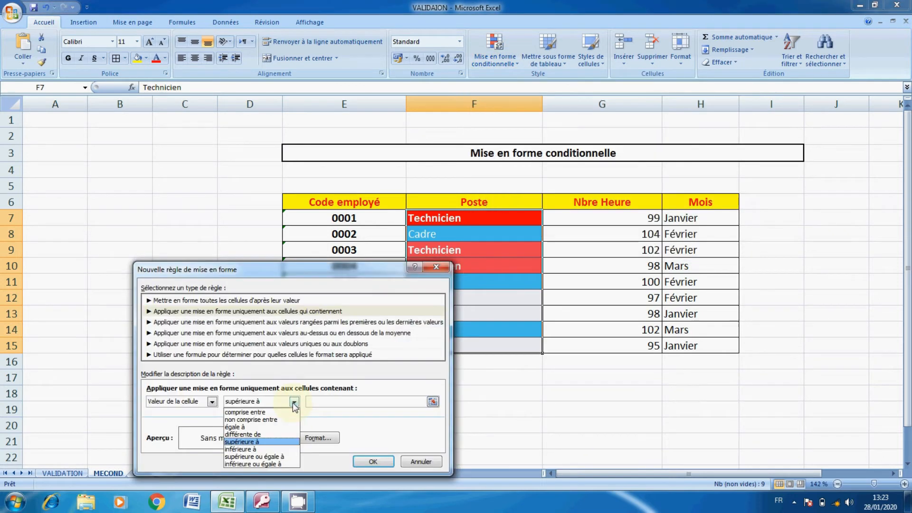
pyautogui.click(263, 427)
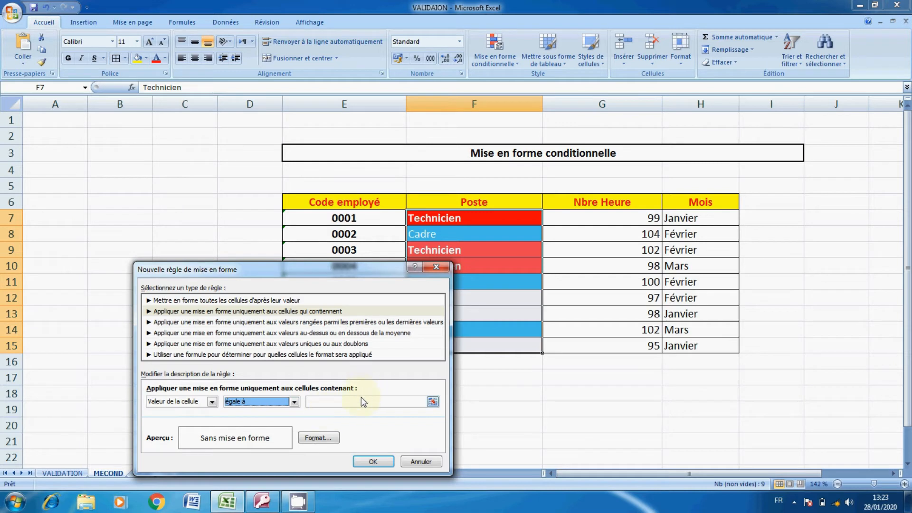
pyautogui.click(361, 400)
pyautogui.moveTo(307, 273); pyautogui.dragTo(200, 230)
pyautogui.write('ouvrier')
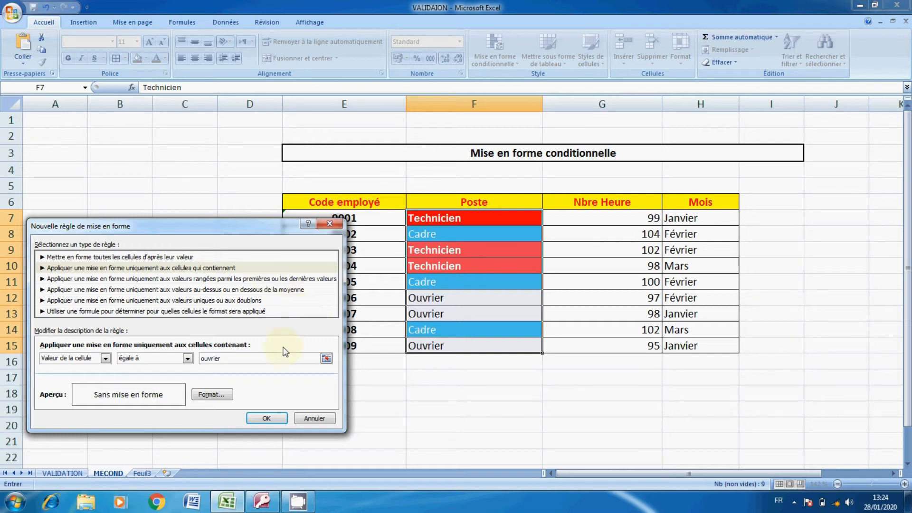
# - Format the ouvrier rule with a standard dark blue fill and white font, and apply it to the Poste cells
pyautogui.click(212, 395)
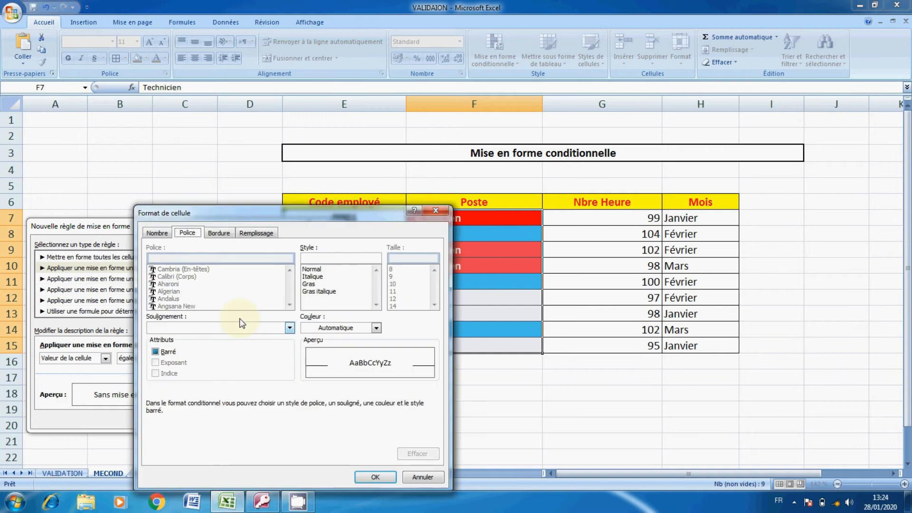
pyautogui.click(256, 233)
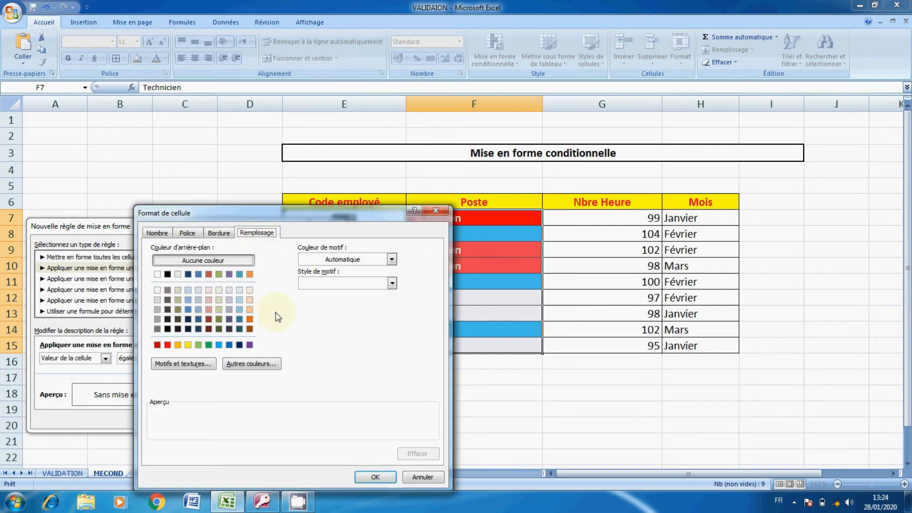
pyautogui.click(240, 346)
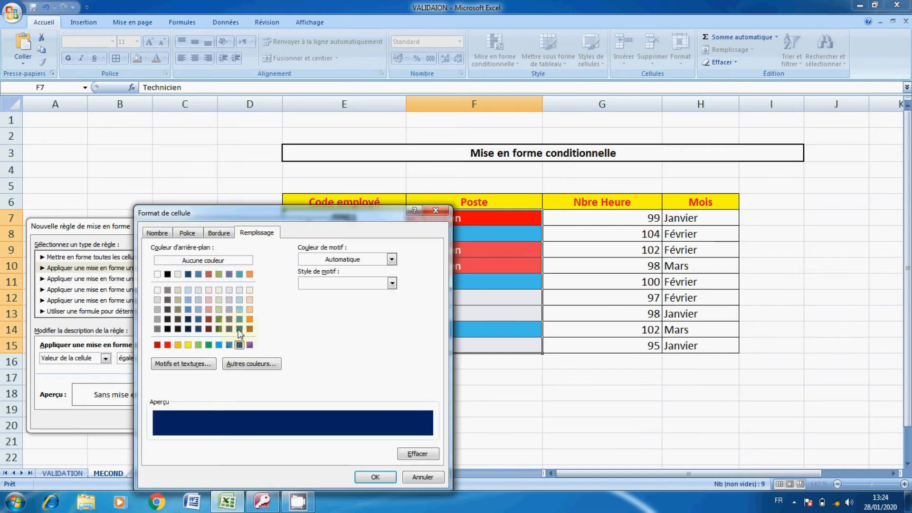
pyautogui.click(198, 235)
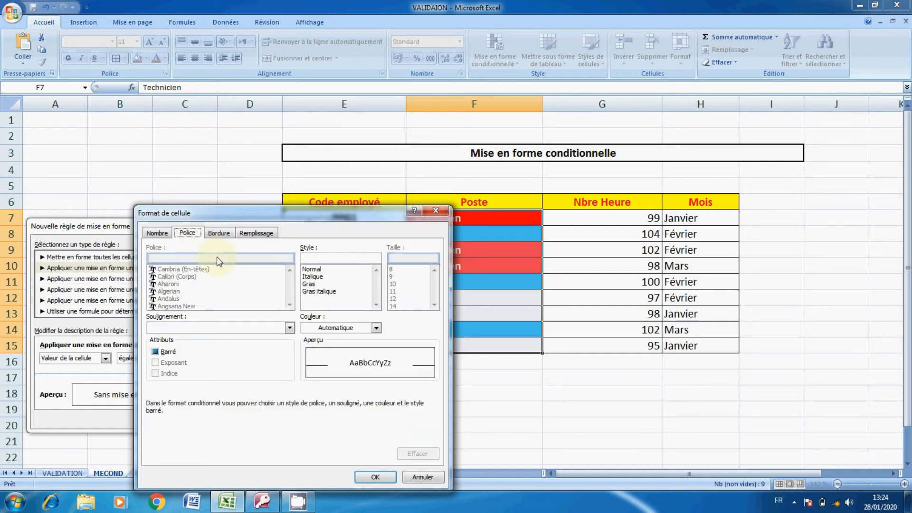
pyautogui.click(337, 335)
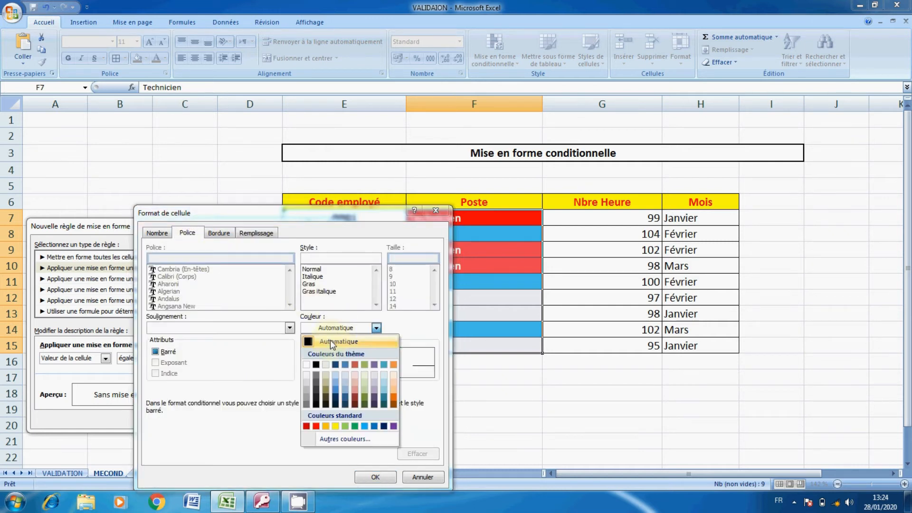
pyautogui.click(307, 362)
pyautogui.click(374, 476)
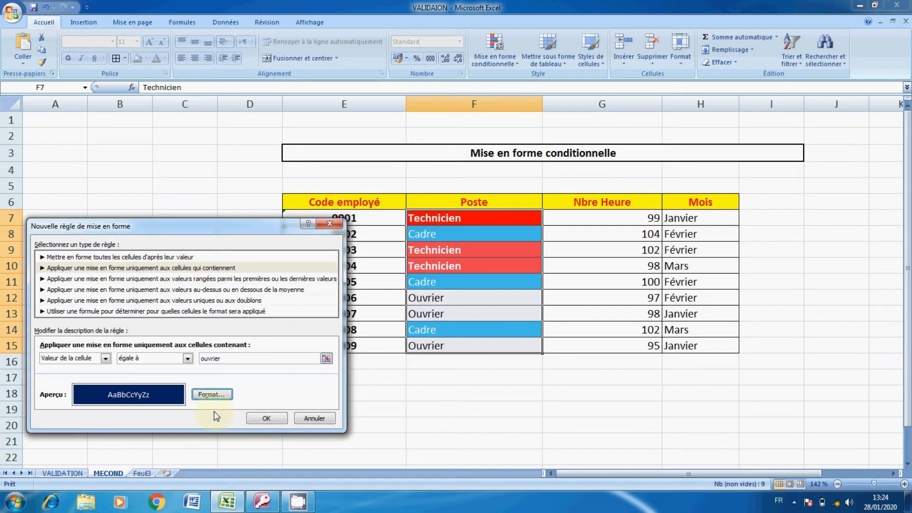
pyautogui.click(264, 419)
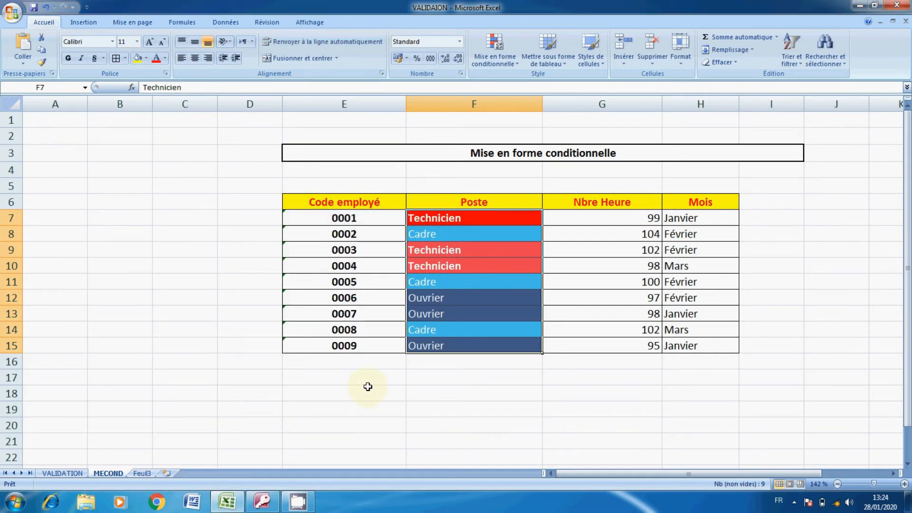
# - Change the Poste entry of employee 0007 in F13 to cadre to test the highlighting rules
pyautogui.click(444, 309)
pyautogui.click(466, 241)
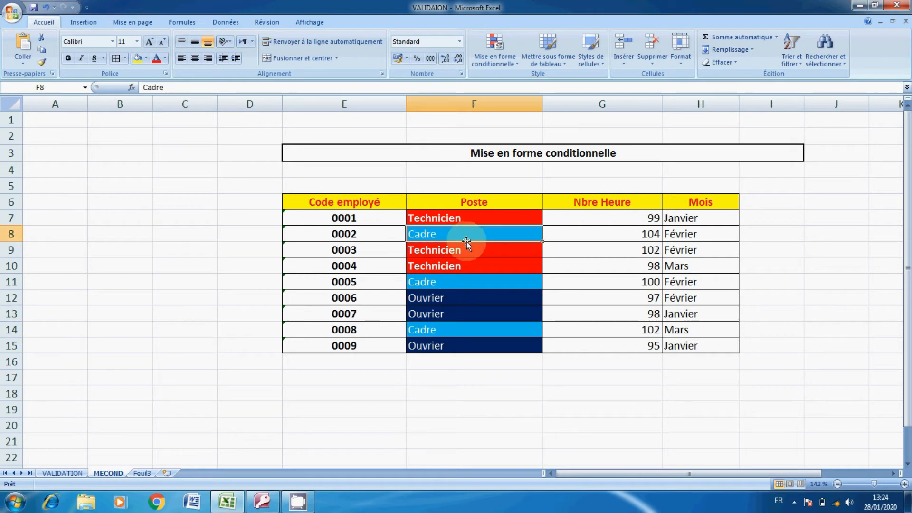
pyautogui.click(452, 299)
pyautogui.click(443, 315)
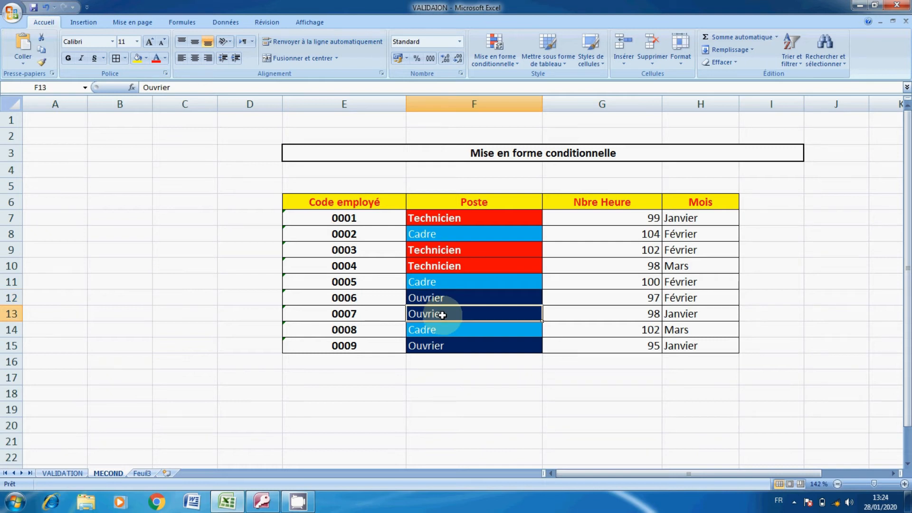
pyautogui.write('cadre')
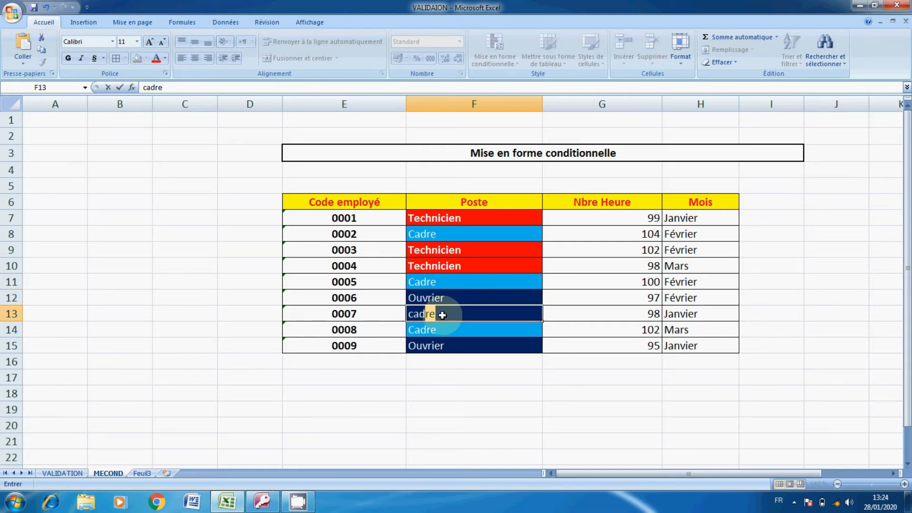
pyautogui.press('Return')
pyautogui.click(445, 318)
pyautogui.click(450, 303)
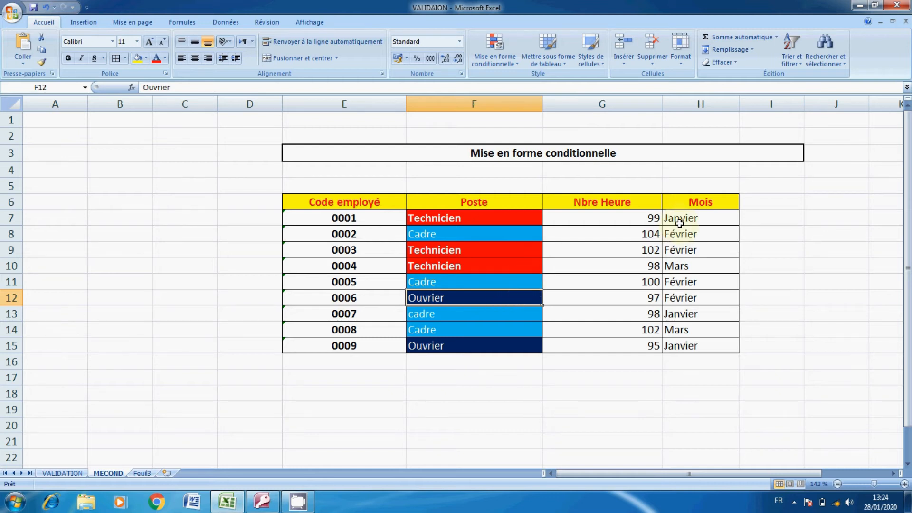
# - Create a custom highlighting rule for the Mois cells H7:H15 with the condition cell value "égale à" mars
pyautogui.moveTo(678, 221); pyautogui.dragTo(684, 345)
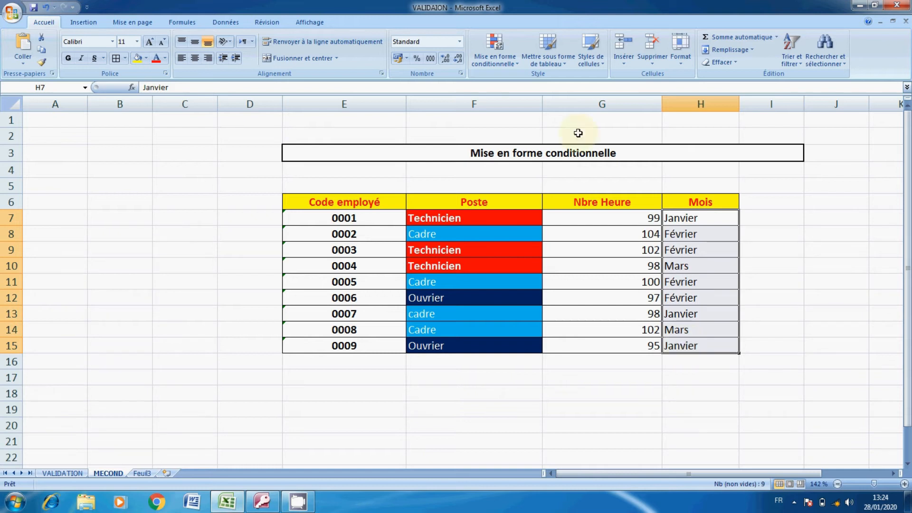
pyautogui.click(510, 58)
pyautogui.moveTo(542, 77)
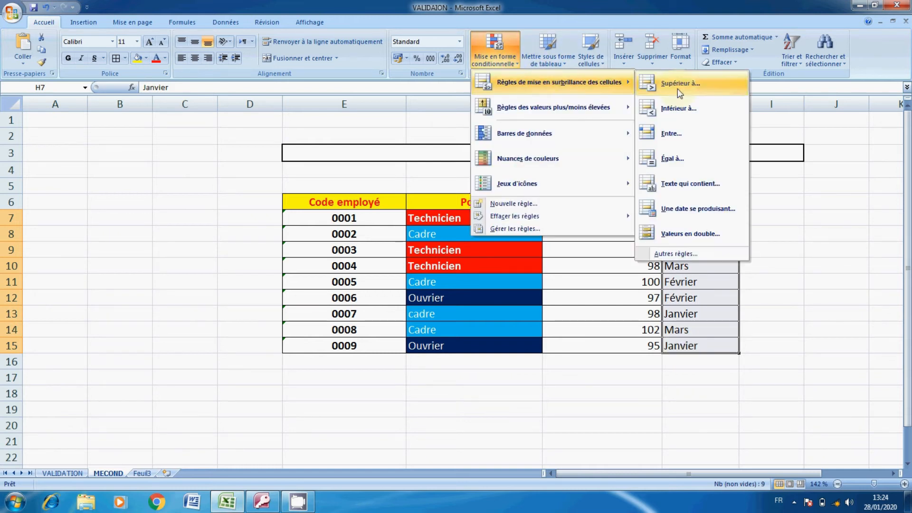
pyautogui.click(698, 252)
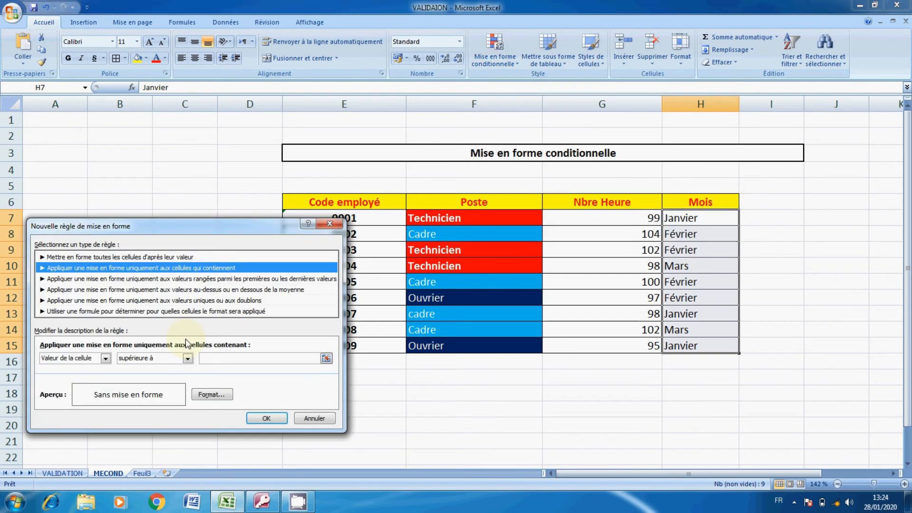
pyautogui.click(162, 359)
pyautogui.click(151, 383)
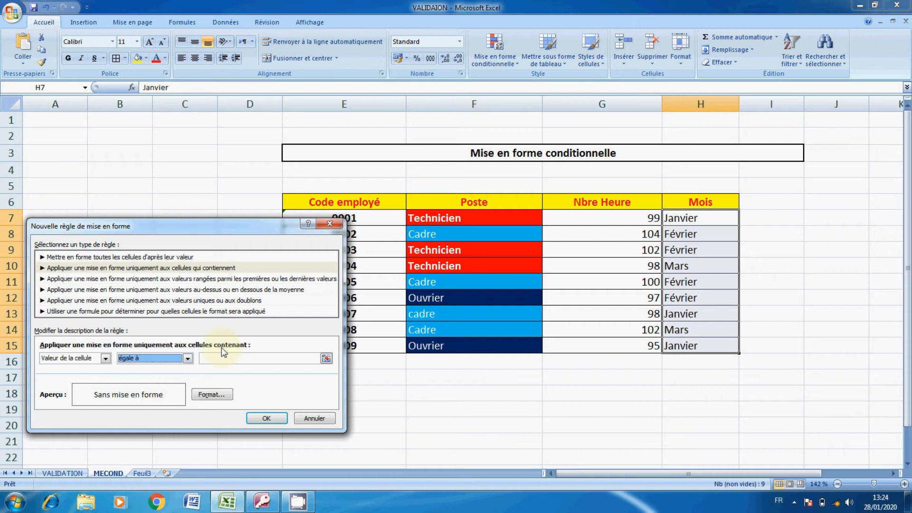
pyautogui.click(223, 357)
pyautogui.write('mars')
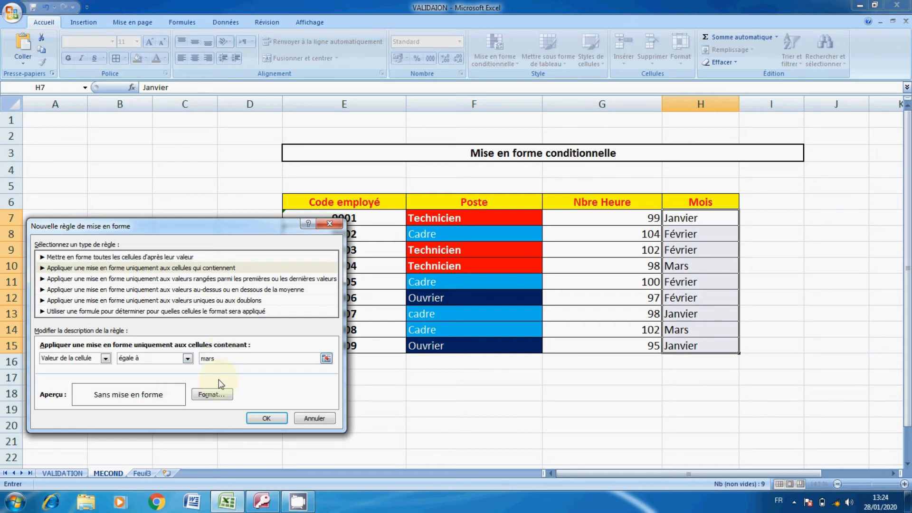
# - Format the mars rule with a light purple theme fill and black font, and apply it to the Mois cells
pyautogui.click(223, 394)
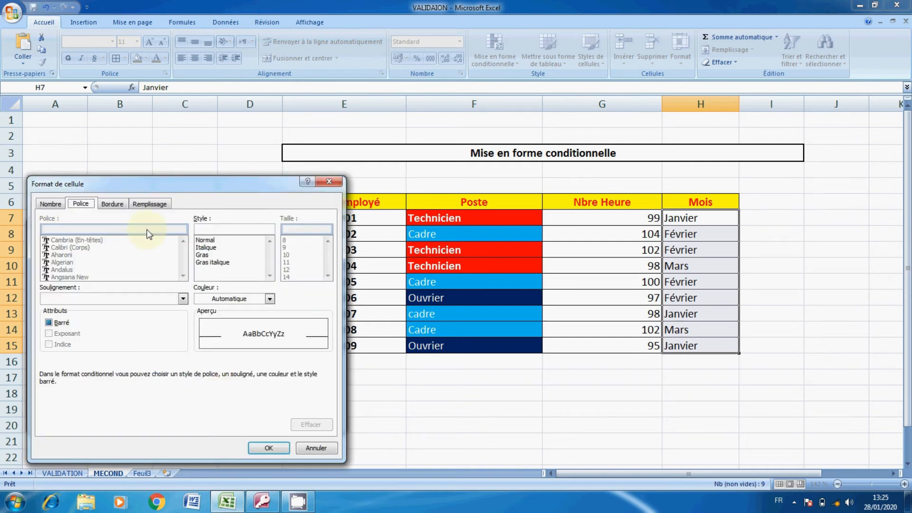
pyautogui.click(146, 205)
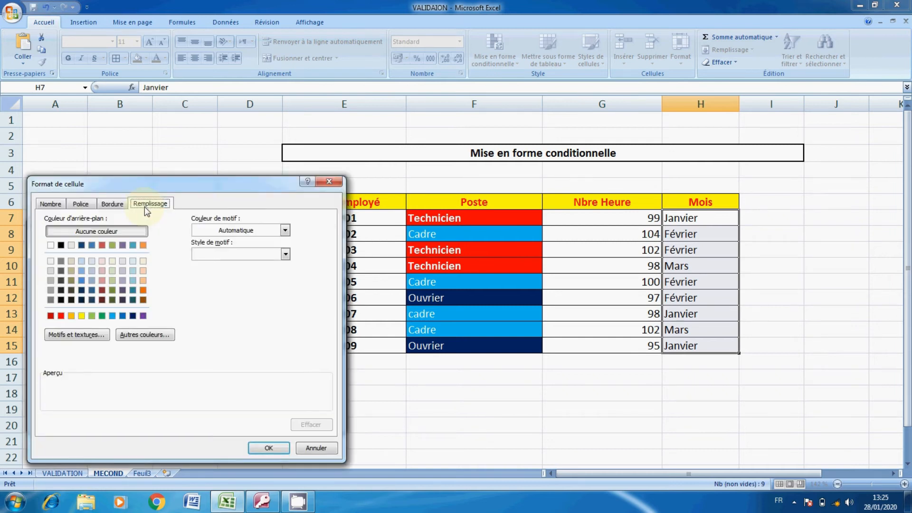
pyautogui.click(124, 281)
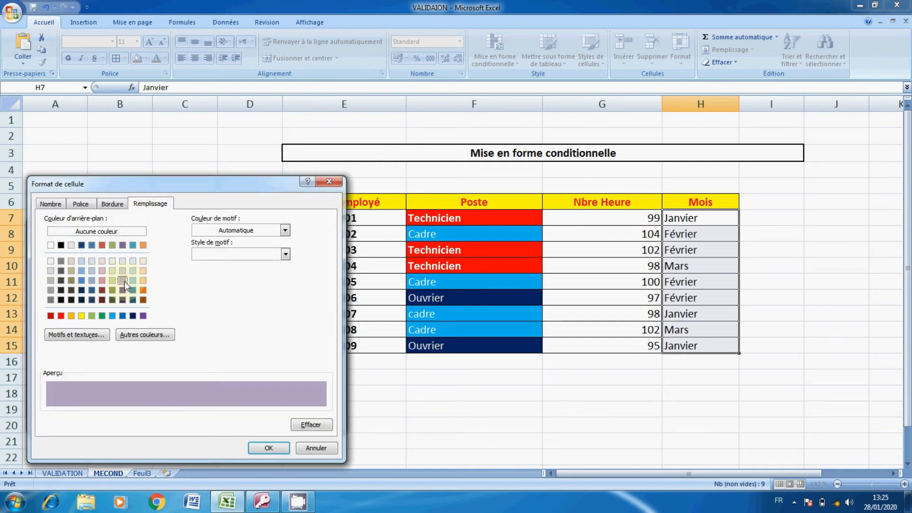
pyautogui.click(88, 204)
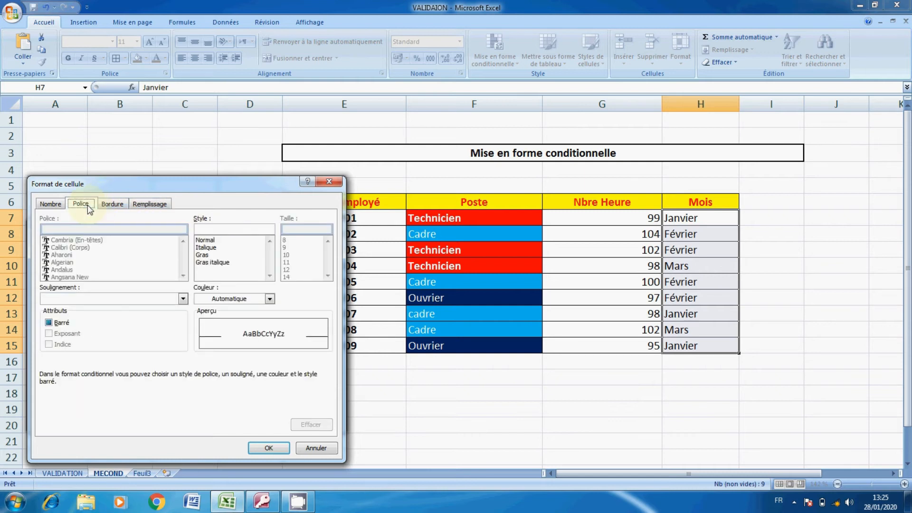
pyautogui.click(216, 298)
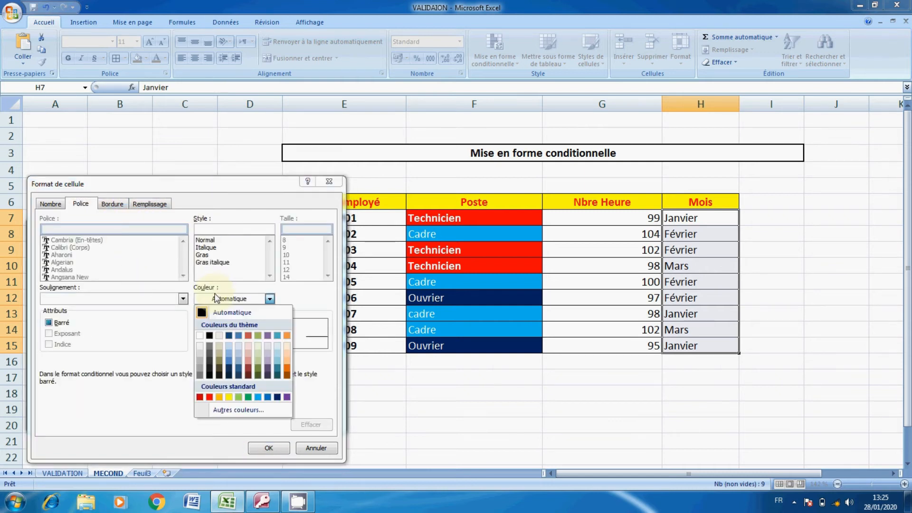
pyautogui.click(210, 375)
pyautogui.click(267, 449)
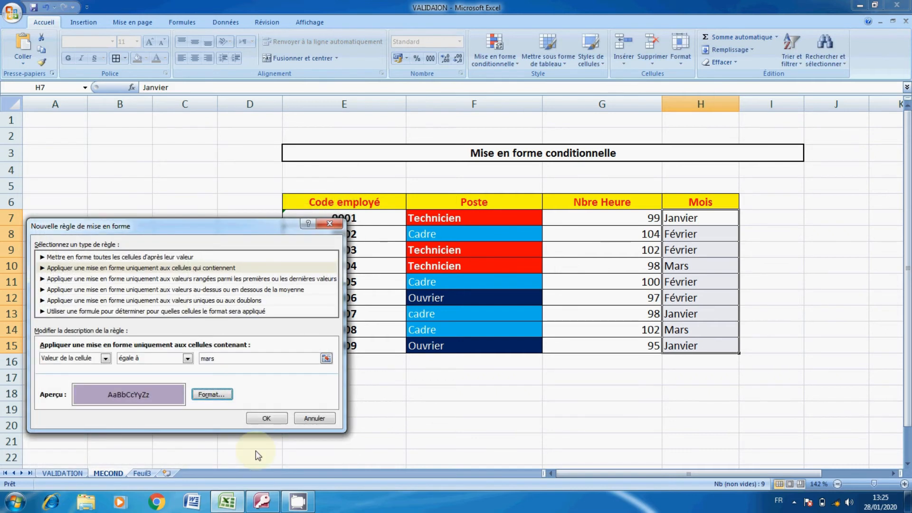
pyautogui.click(275, 421)
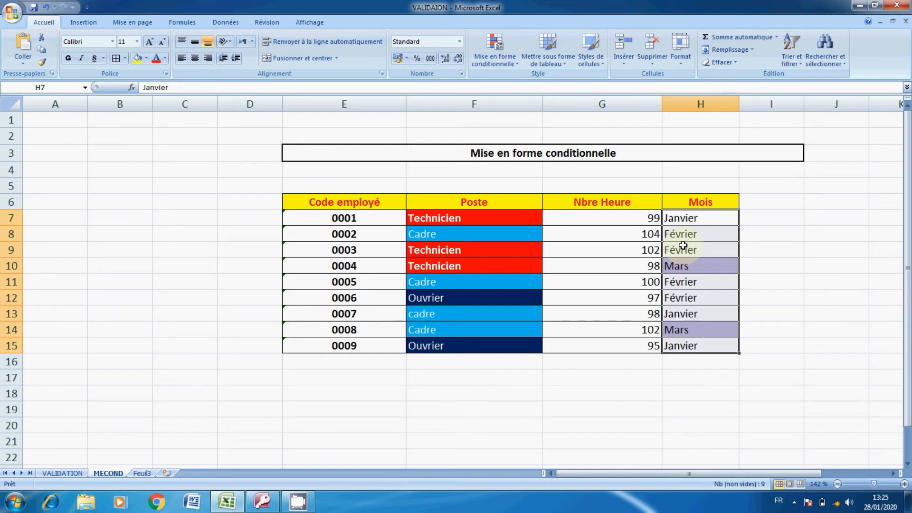
# - Create a custom highlighting rule for the Nbre Heure cells G7:G15 with the condition cell value "supérieure ou égale à" 100
pyautogui.moveTo(647, 221); pyautogui.dragTo(628, 342)
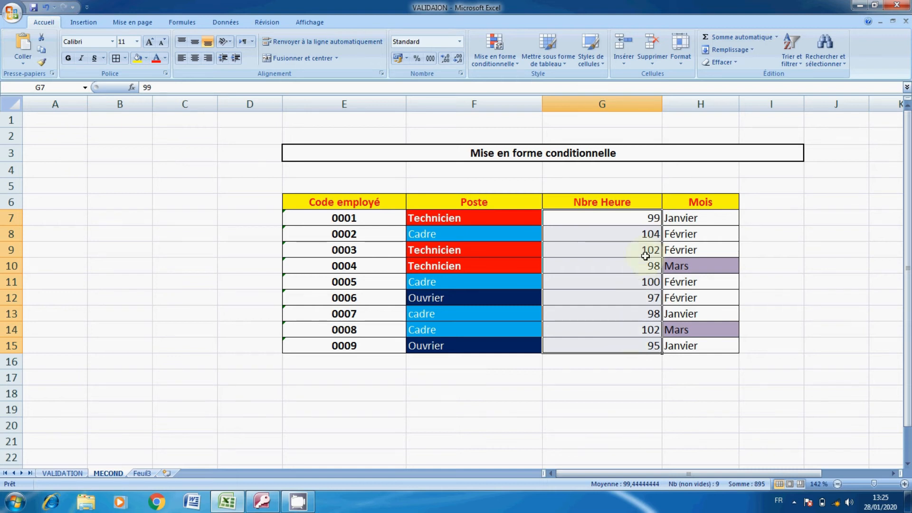
pyautogui.click(650, 222)
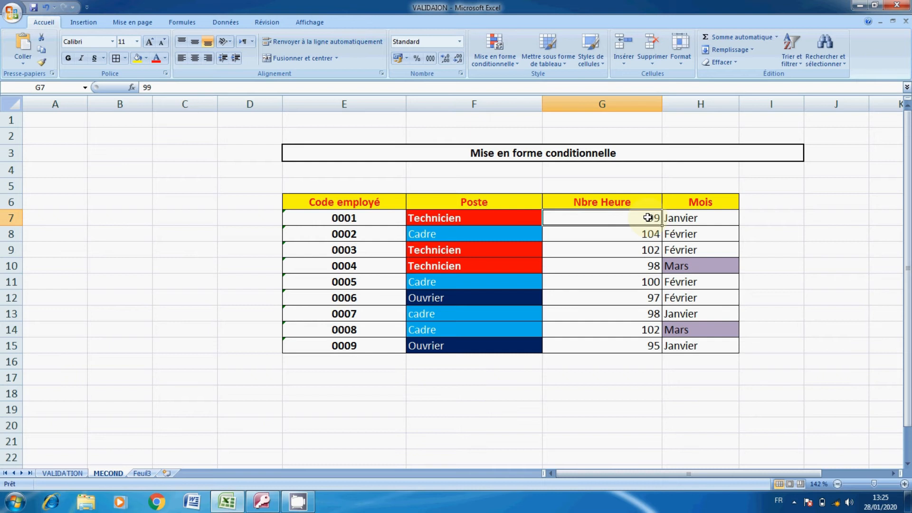
pyautogui.moveTo(648, 217); pyautogui.dragTo(644, 338)
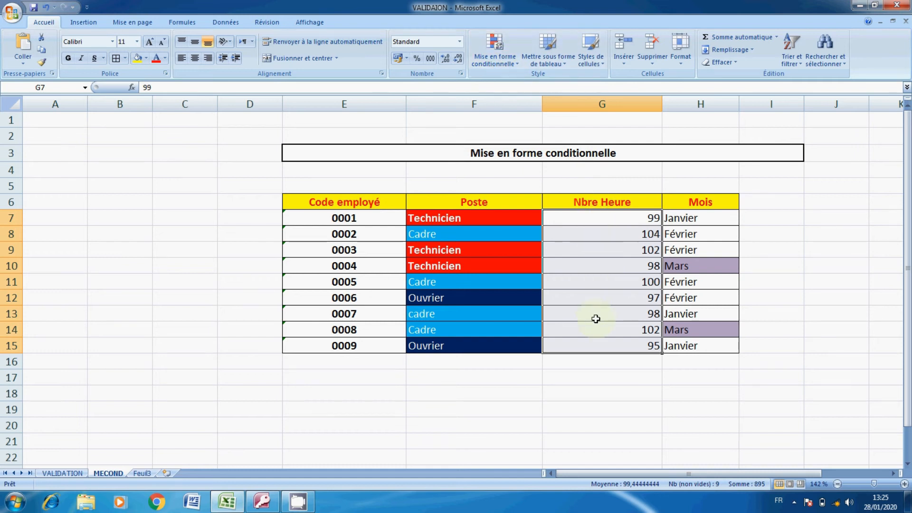
pyautogui.click(494, 47)
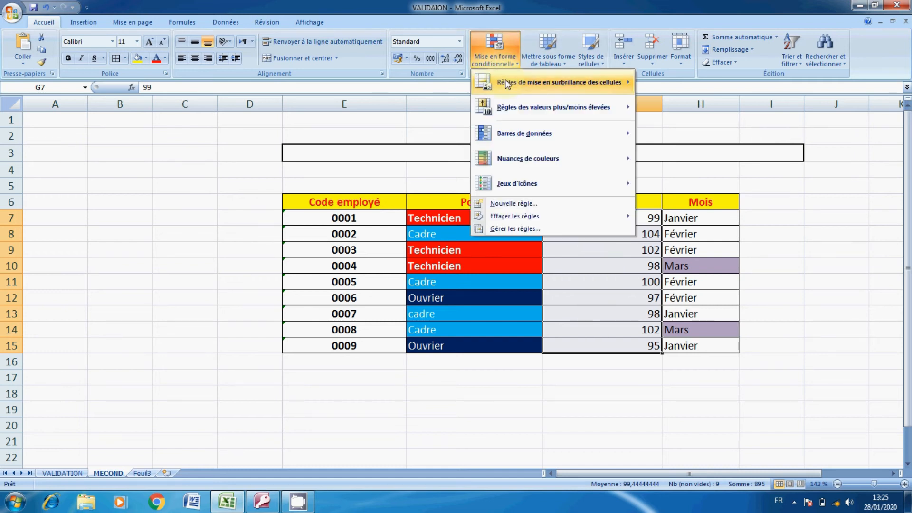
pyautogui.moveTo(507, 84)
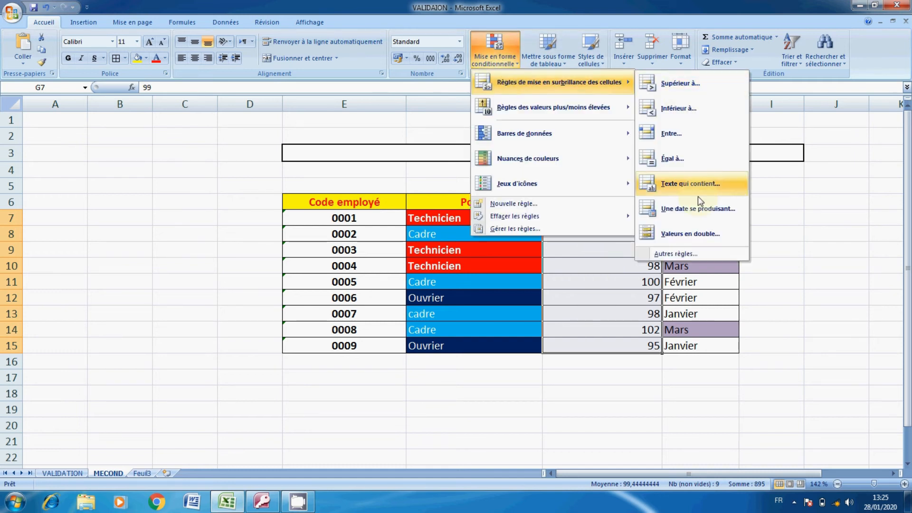
pyautogui.click(688, 259)
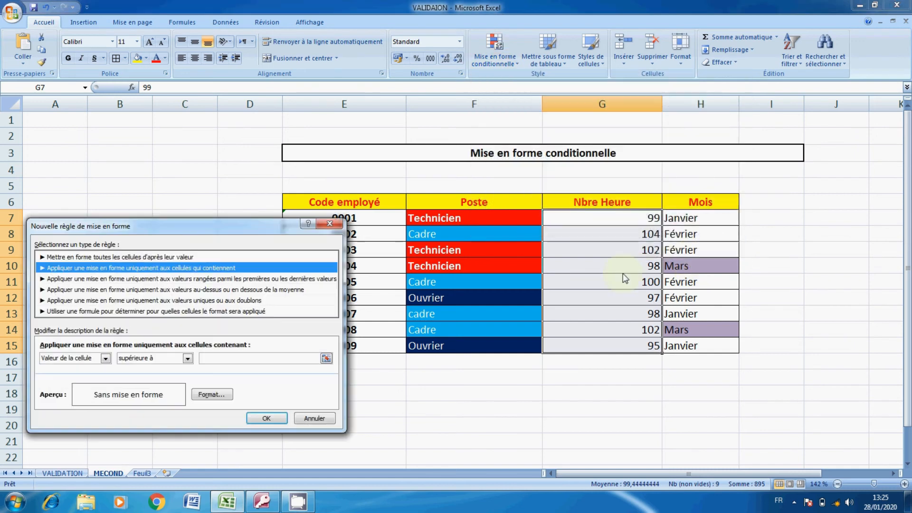
pyautogui.click(164, 361)
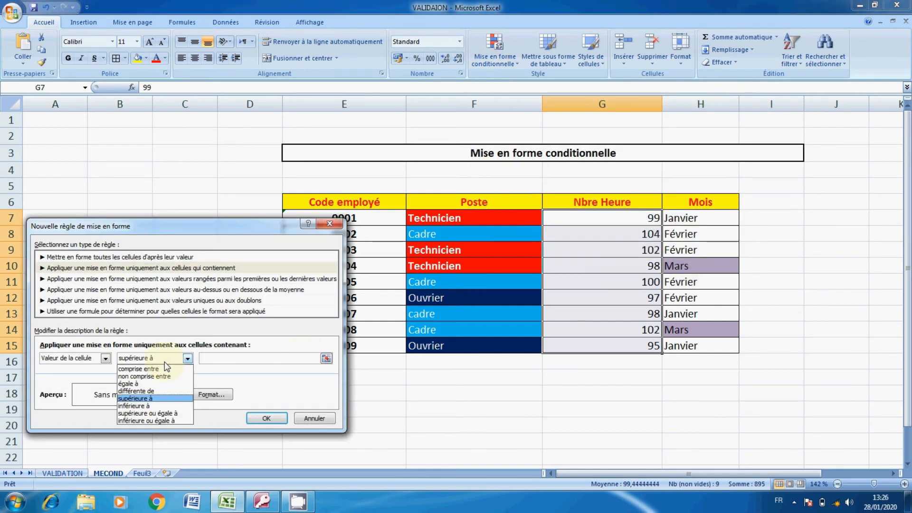
pyautogui.click(161, 413)
pyautogui.click(213, 357)
pyautogui.write('8')
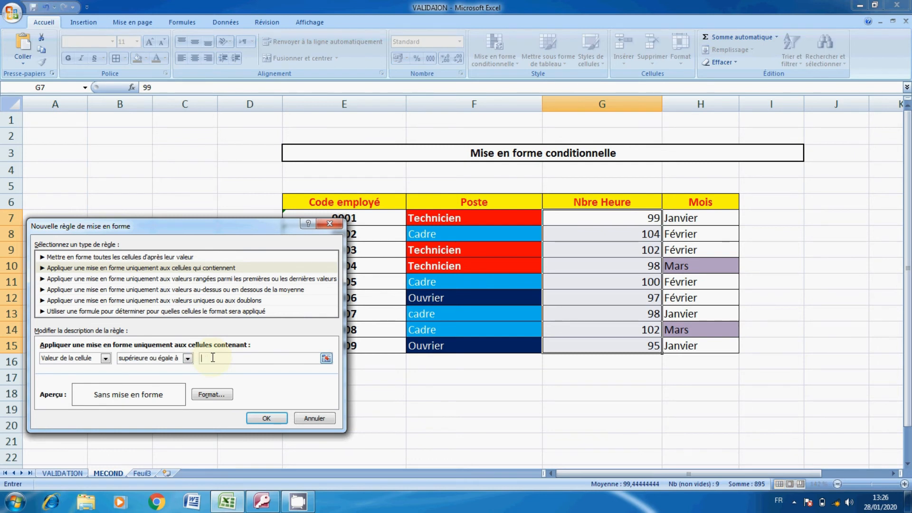
pyautogui.press('capslock')
pyautogui.write('100')
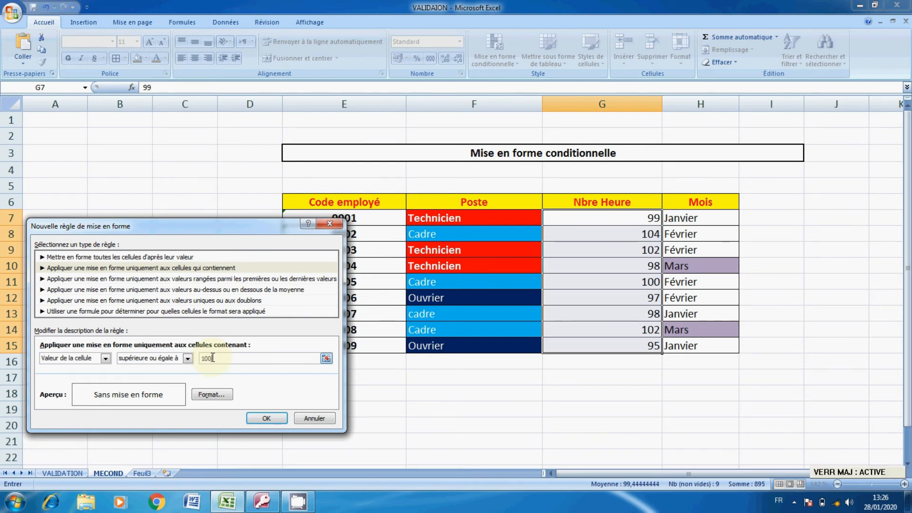
# - Format the "supérieure ou égale à" 100 rule with a standard yellow fill and apply it to the Nbre Heure cells
pyautogui.click(212, 394)
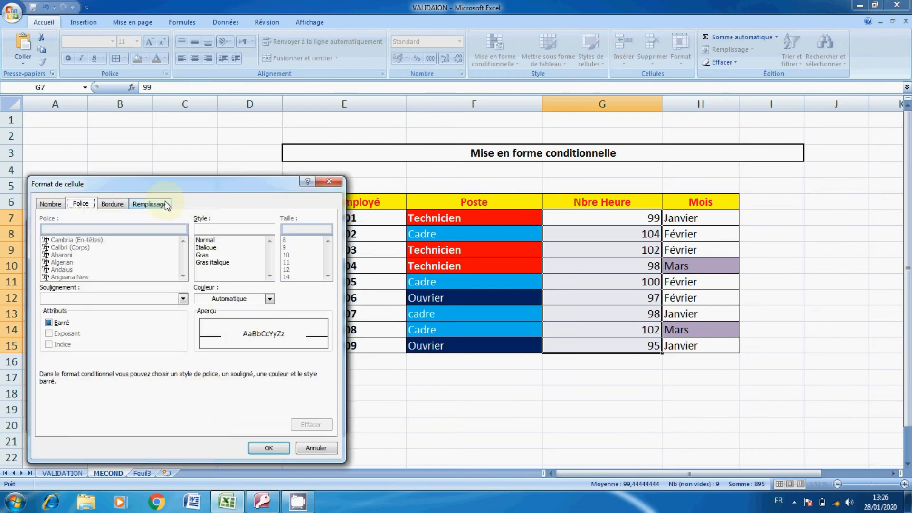
pyautogui.click(164, 204)
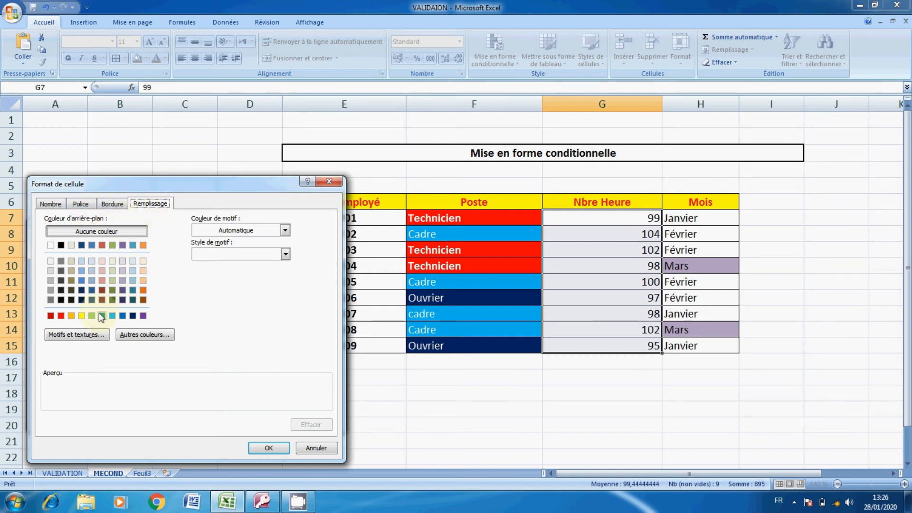
pyautogui.click(81, 315)
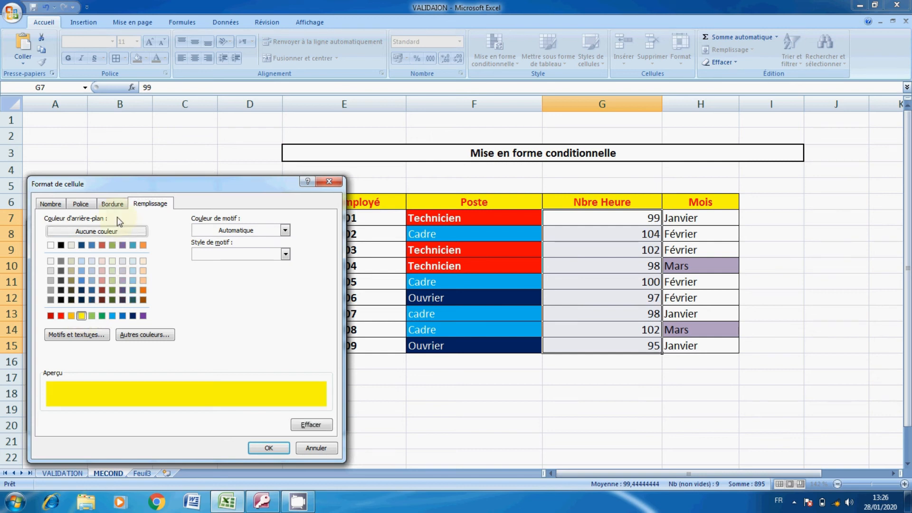
pyautogui.click(81, 205)
pyautogui.click(272, 444)
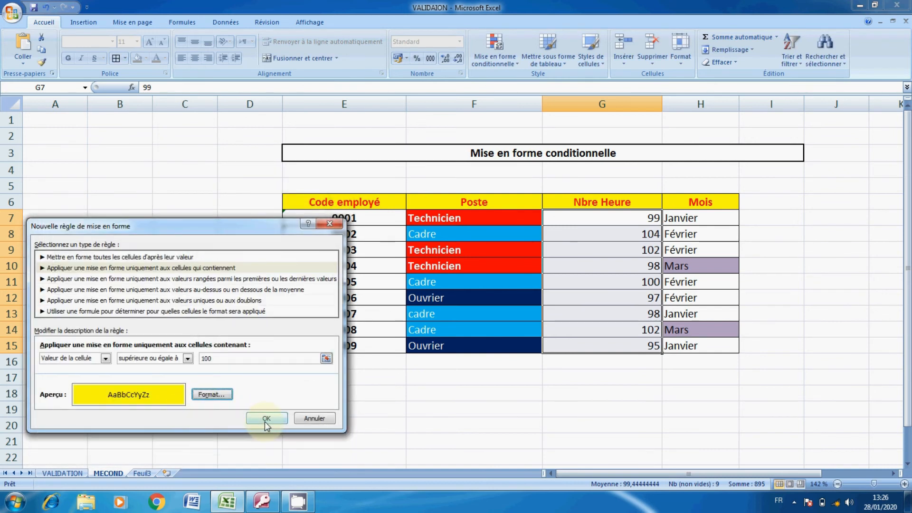
pyautogui.click(266, 419)
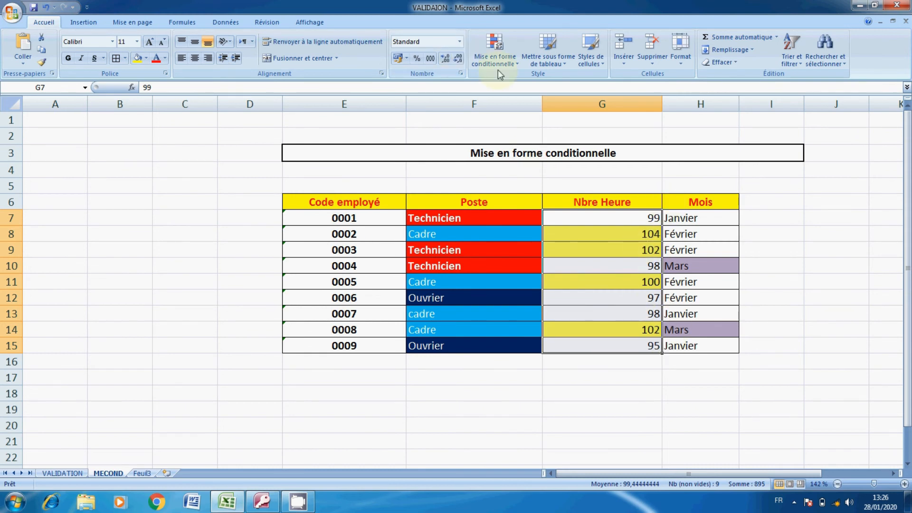
# - Create a second custom highlighting rule for the Nbre Heure cells G7:G15 with the condition cell value "inférieure à" 100
pyautogui.click(512, 63)
pyautogui.moveTo(516, 80)
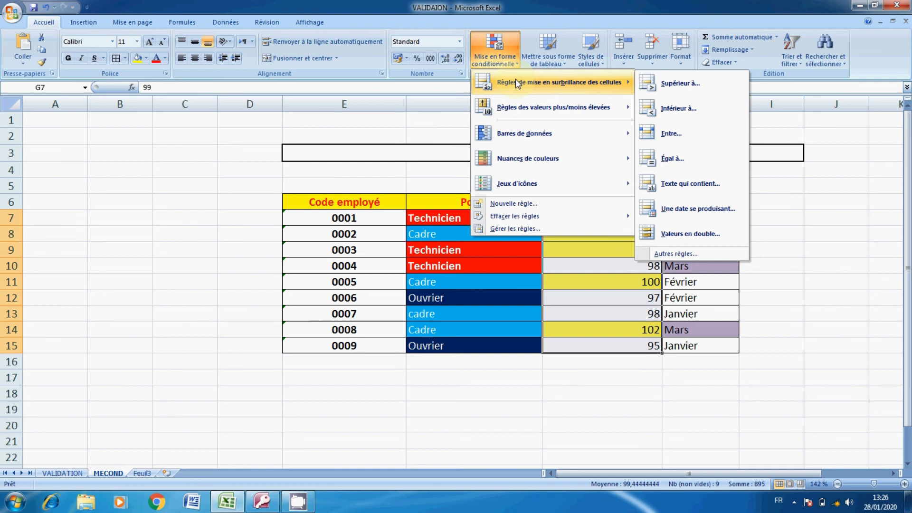
pyautogui.click(700, 255)
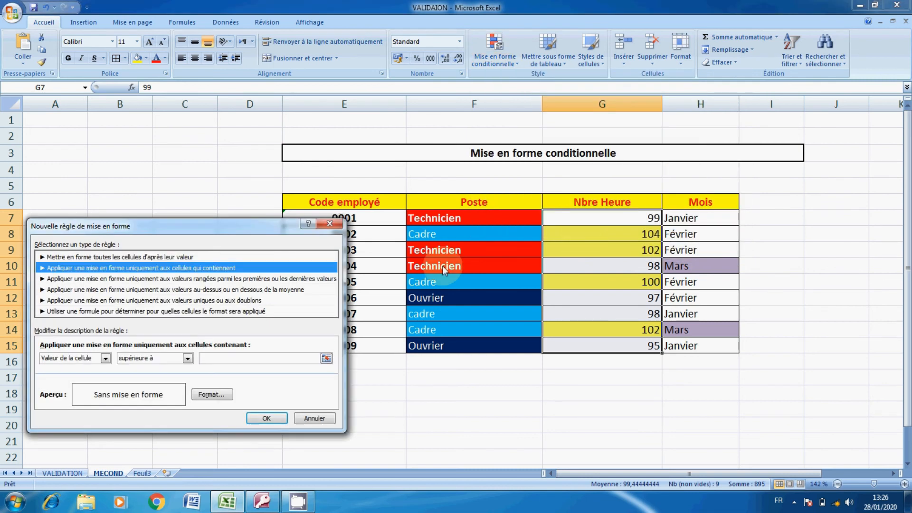
pyautogui.click(188, 359)
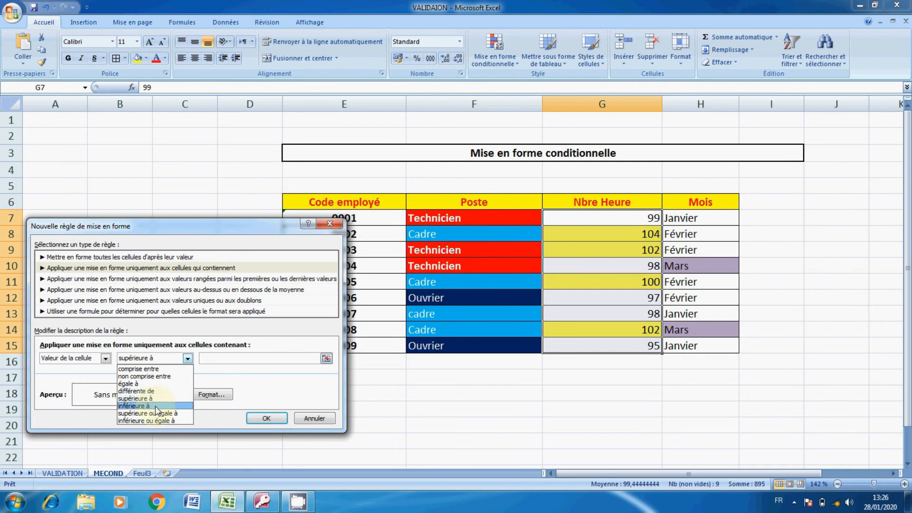
pyautogui.click(156, 406)
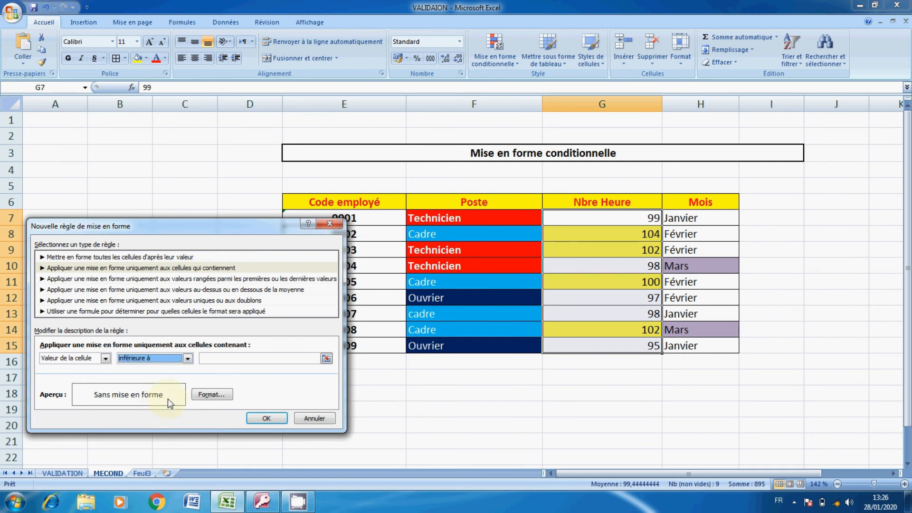
pyautogui.click(220, 359)
pyautogui.write('100')
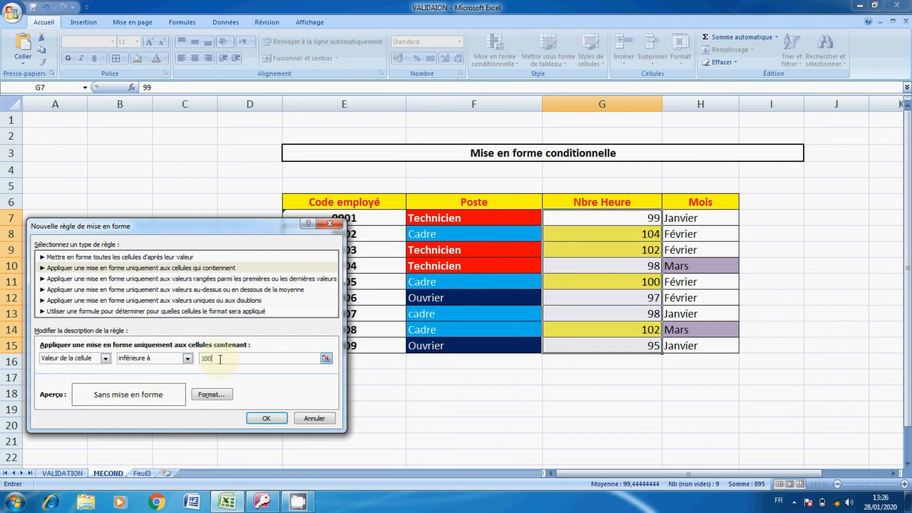
# - Format the "inférieure à" 100 rule with a standard dark red fill and white font, and apply it to the Nbre Heure cells
pyautogui.click(207, 392)
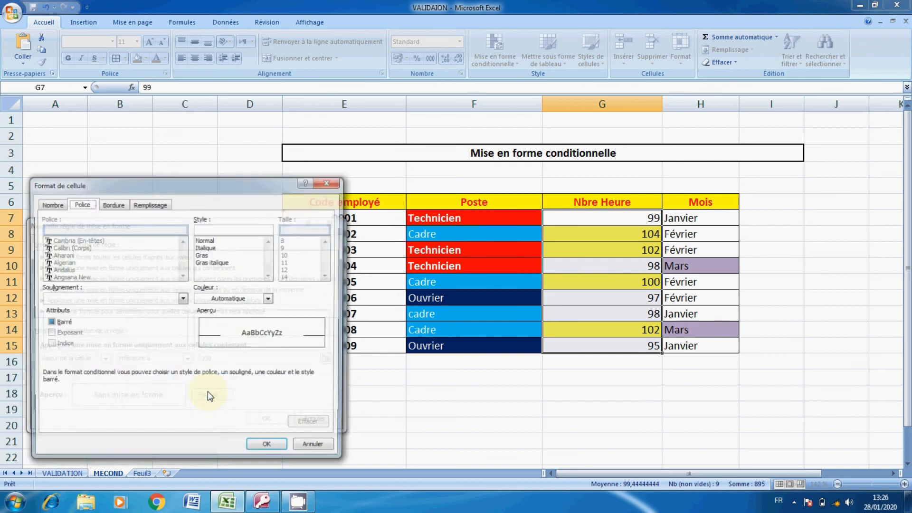
pyautogui.click(145, 203)
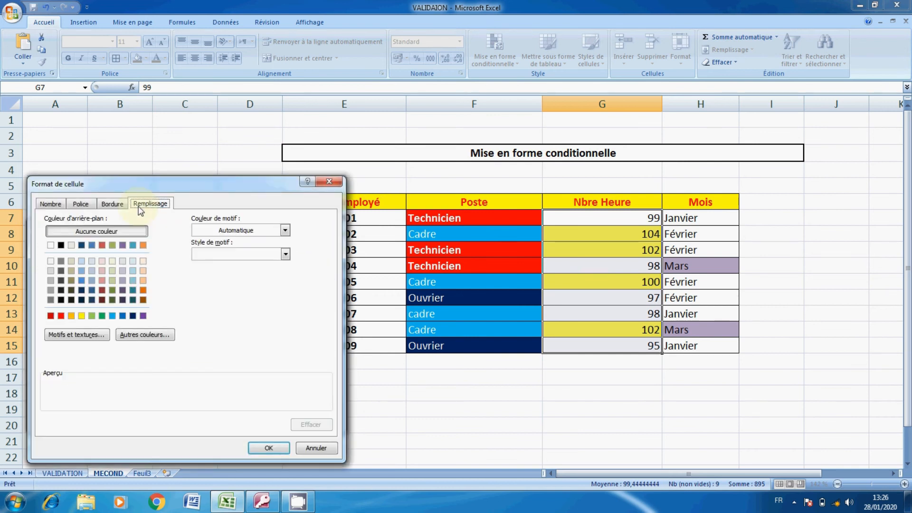
pyautogui.click(50, 315)
pyautogui.click(112, 207)
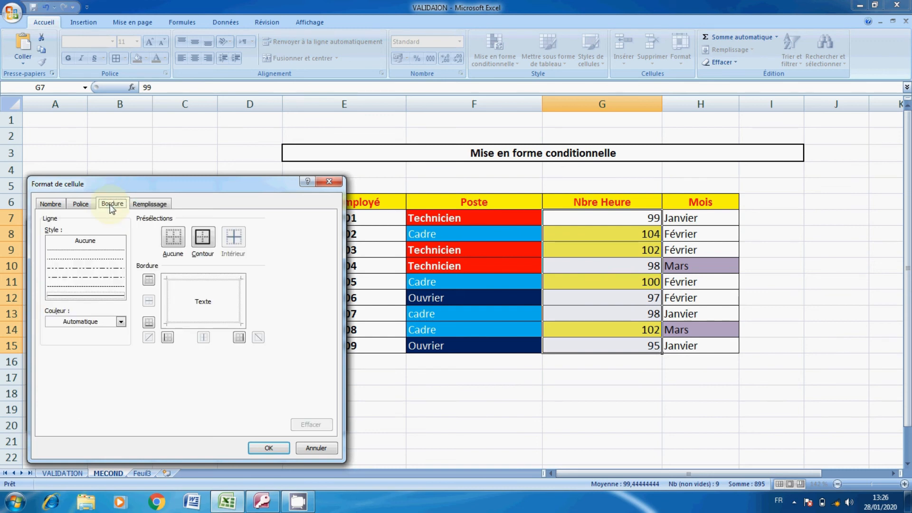
pyautogui.click(81, 205)
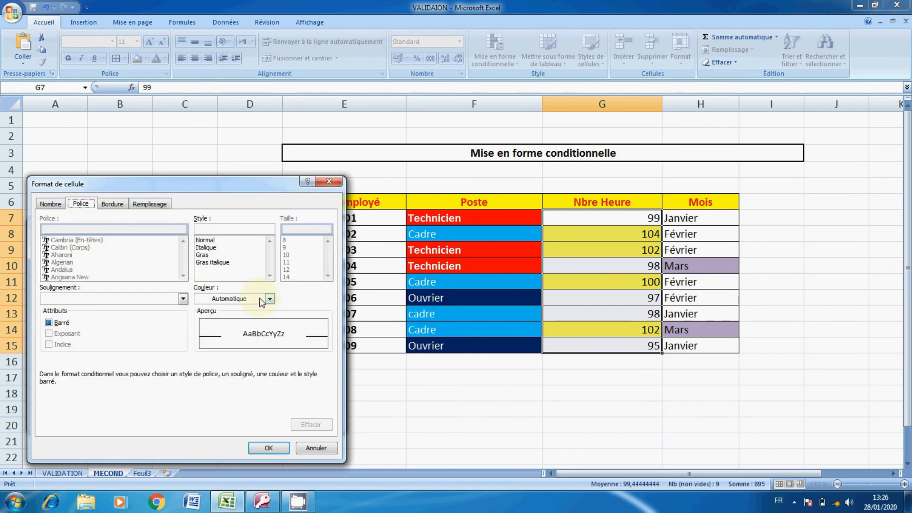
pyautogui.click(269, 299)
pyautogui.click(200, 346)
pyautogui.click(258, 448)
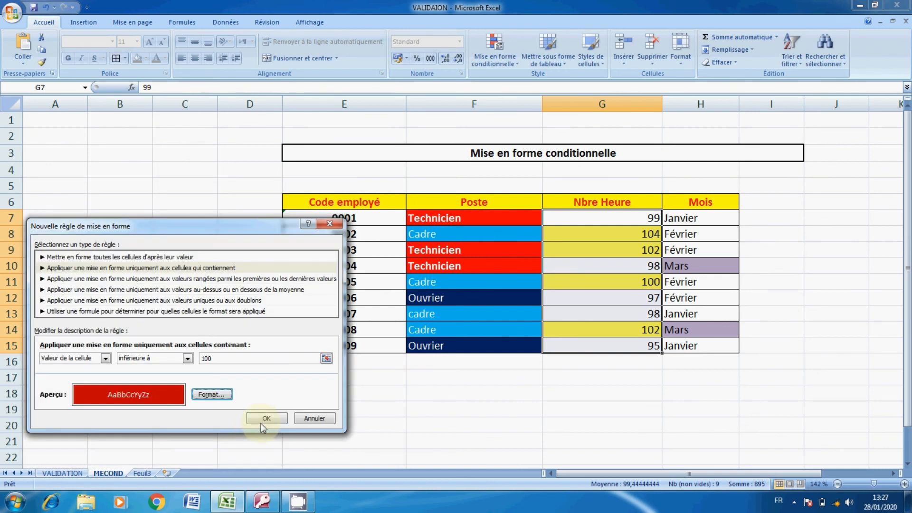
pyautogui.click(261, 421)
# - Test the hour rules by changing the Nbre Heure values to 98 in G8 and 102 in G12
pyautogui.click(656, 334)
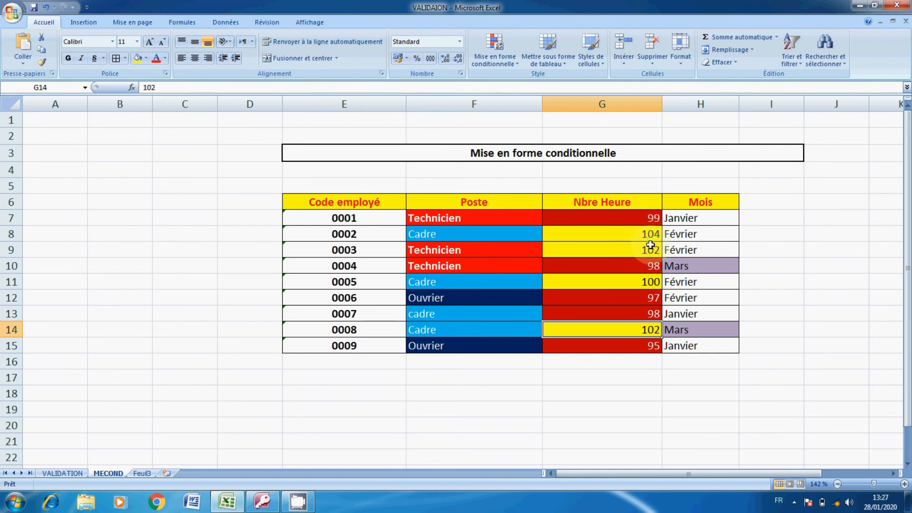
pyautogui.click(649, 238)
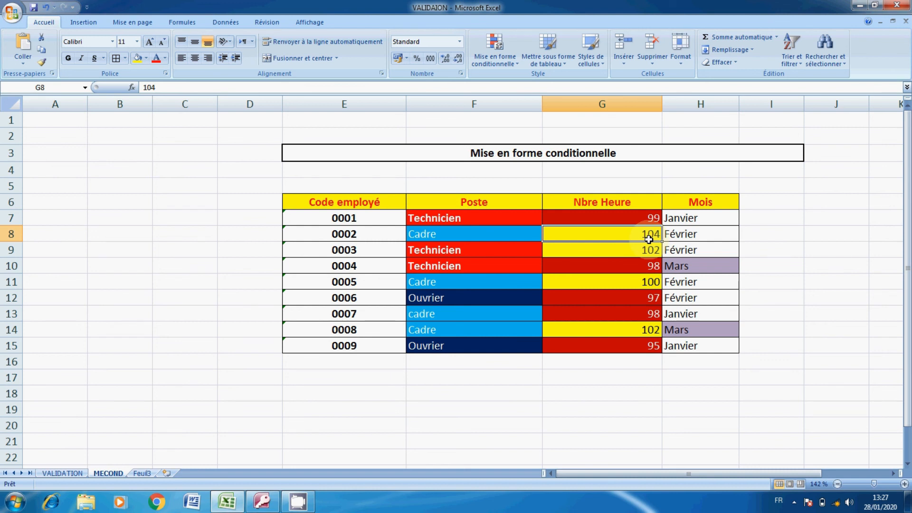
pyautogui.write('98')
pyautogui.press('Return')
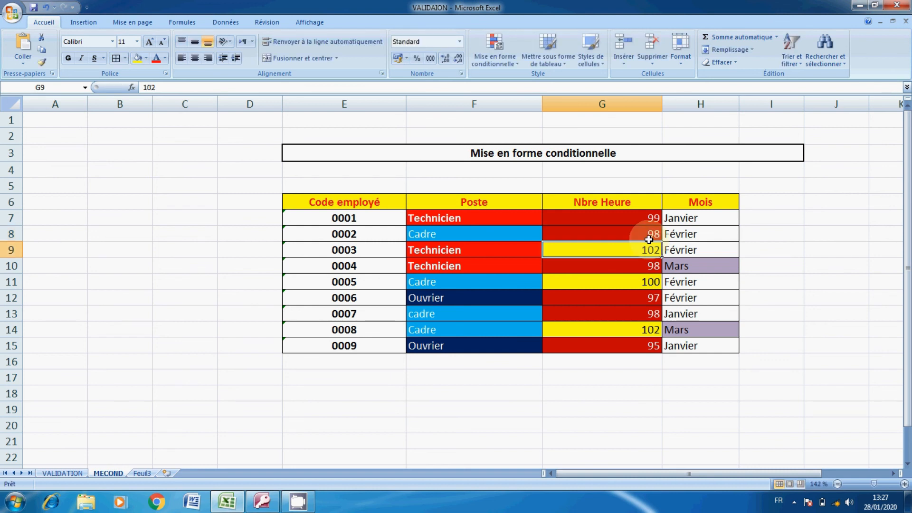
pyautogui.click(632, 301)
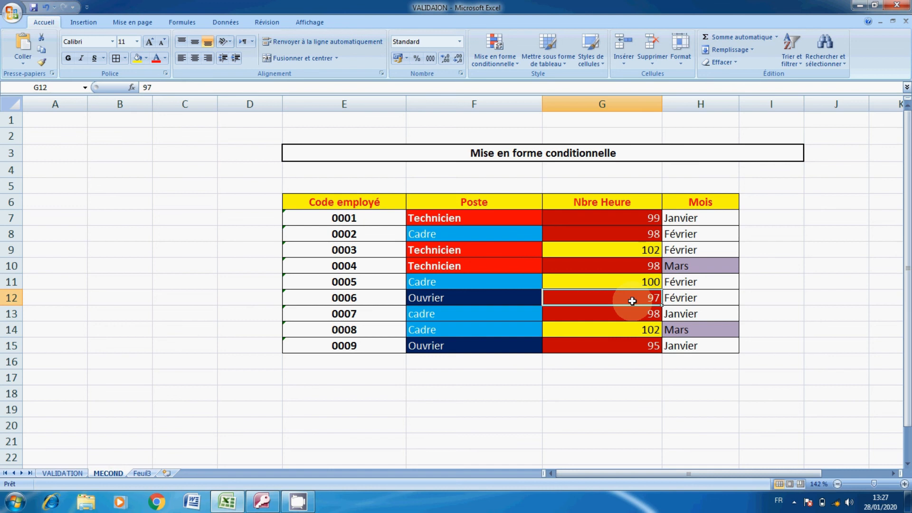
pyautogui.write('102')
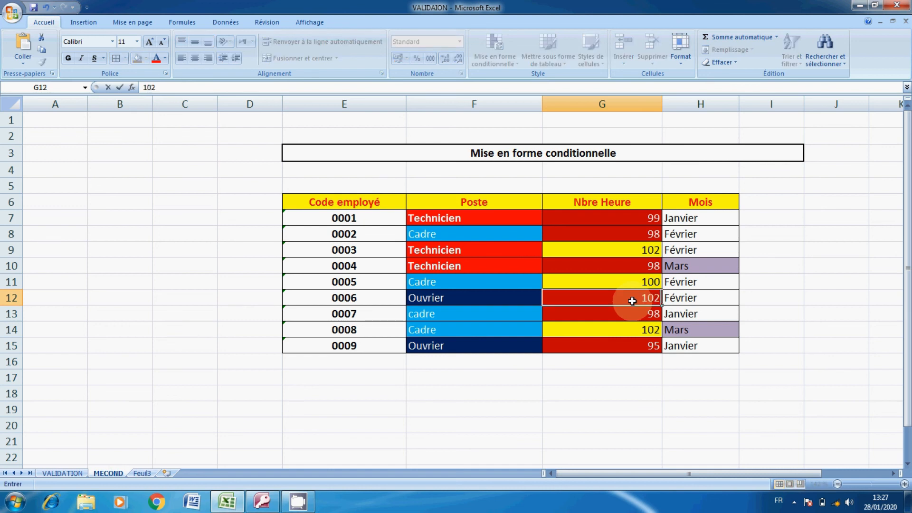
pyautogui.press('Return')
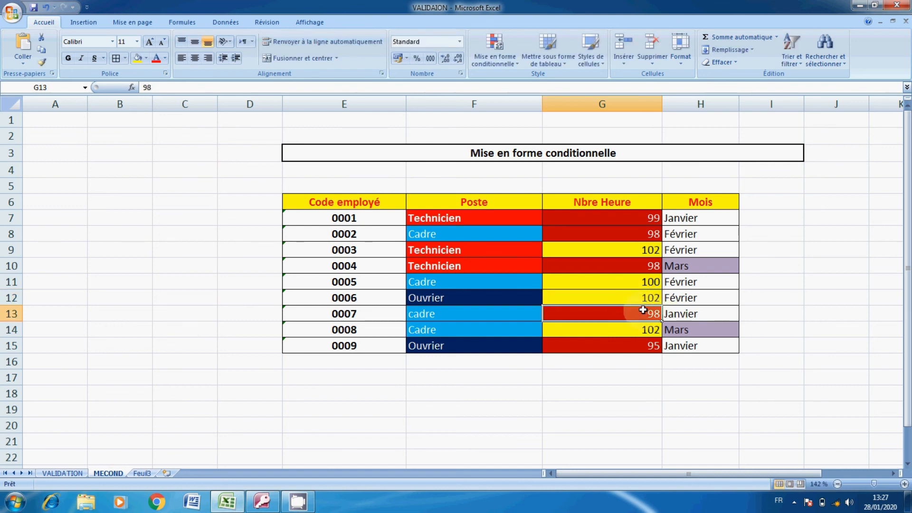